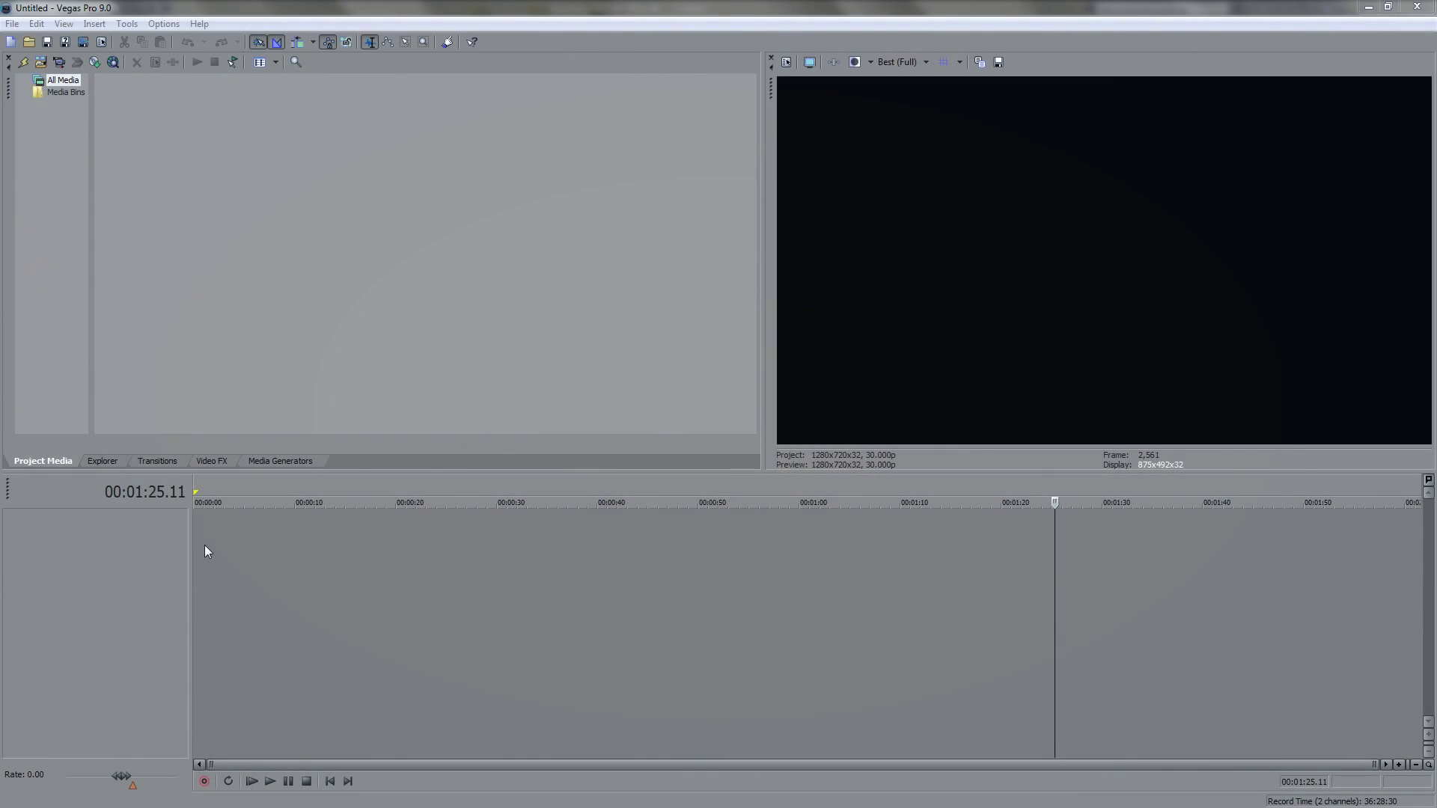
- Rewind the playhead to the start and add 2.avi from the TUTORIAL folder to the timeline
left_click(205, 544)
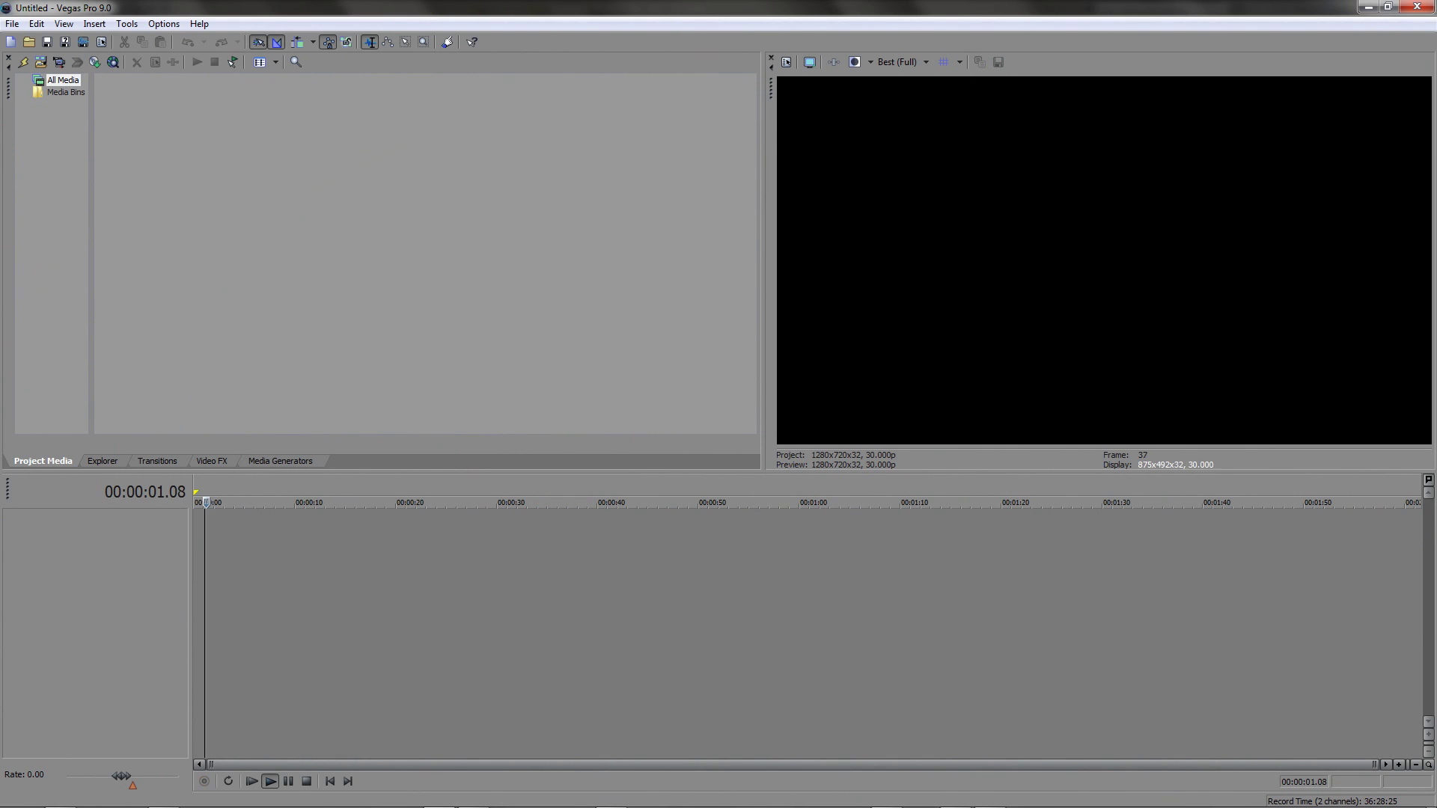
left_click_drag(204, 502, 117, 504)
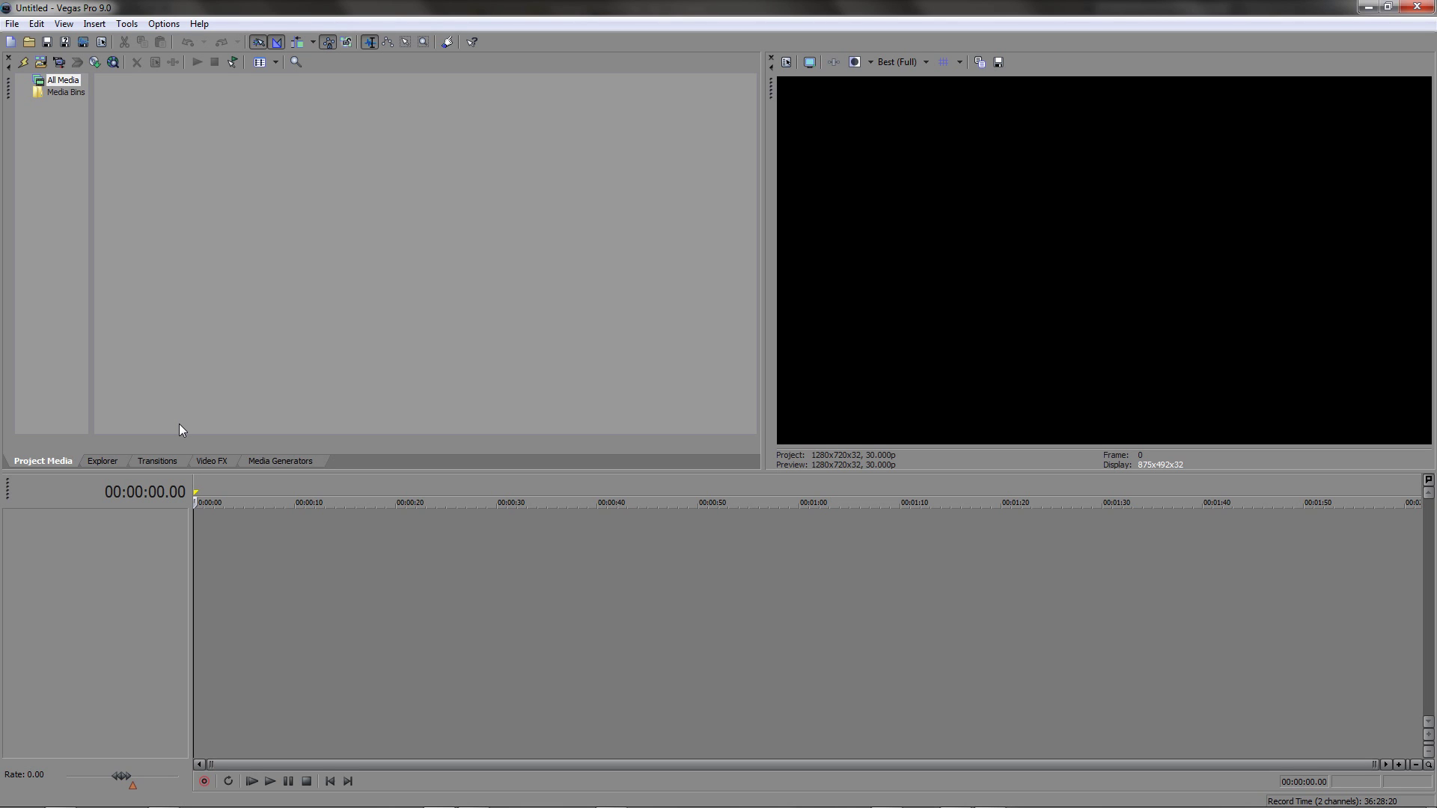
left_click(11, 24)
left_click(41, 56)
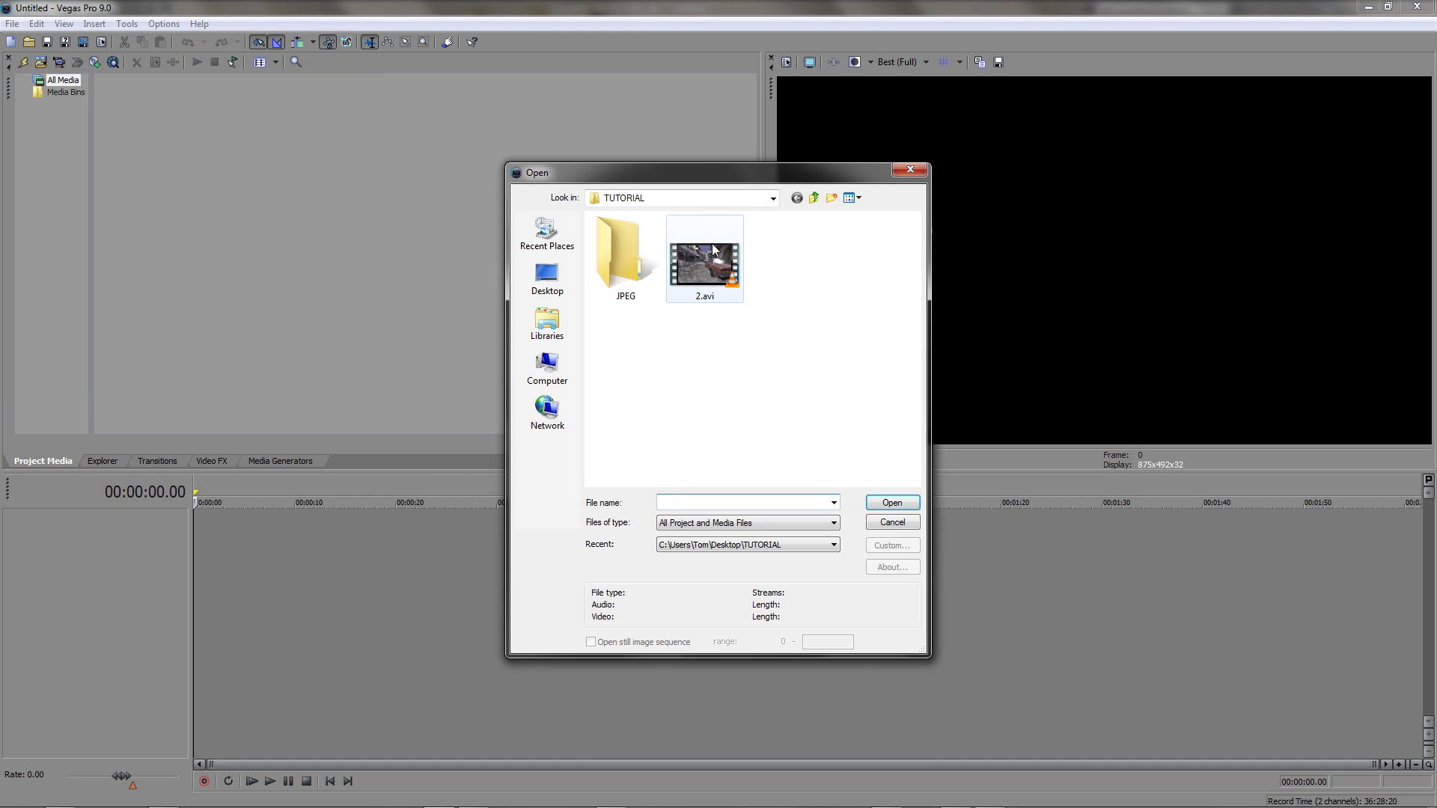
left_click(715, 254)
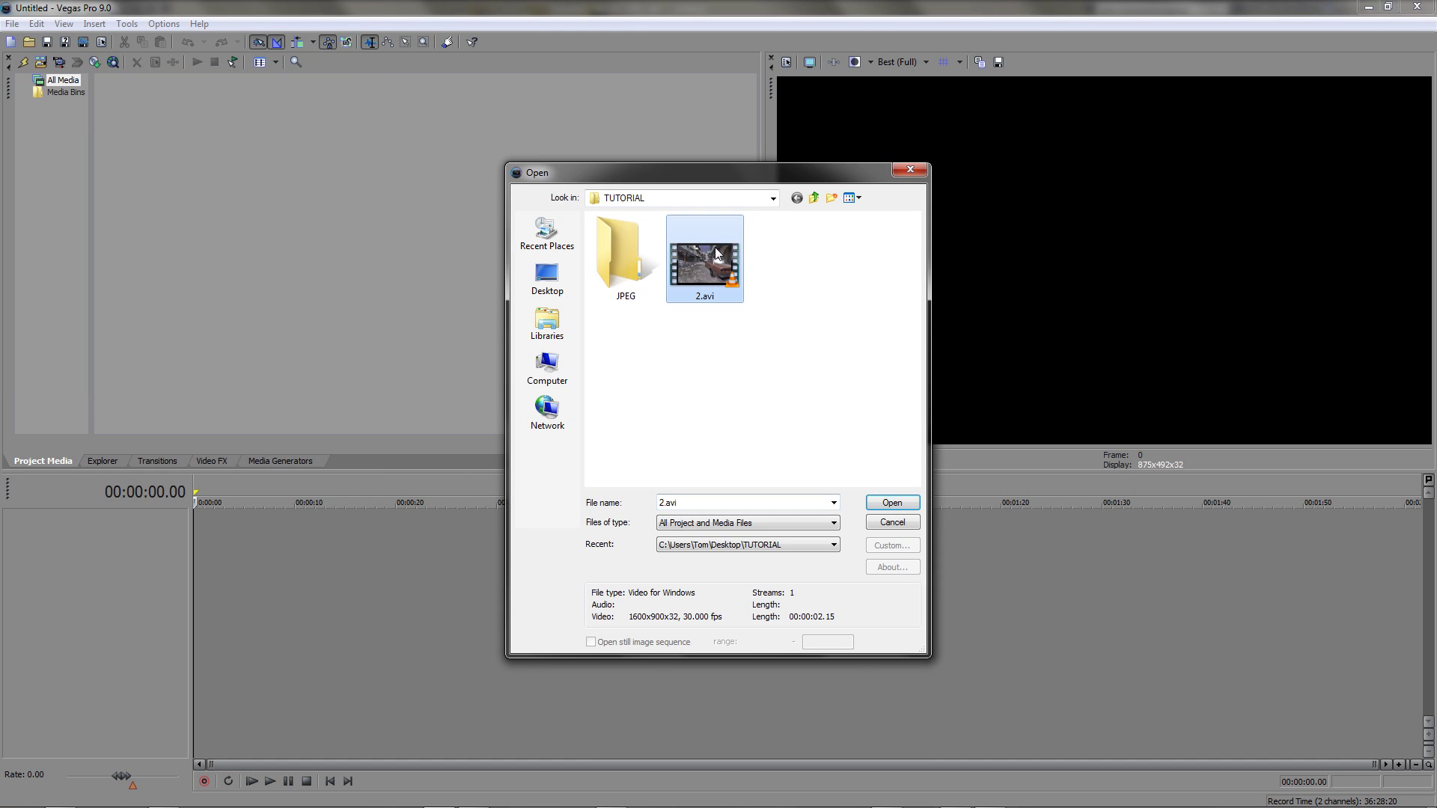
left_click(891, 500)
scroll(317, 532, "up", 5)
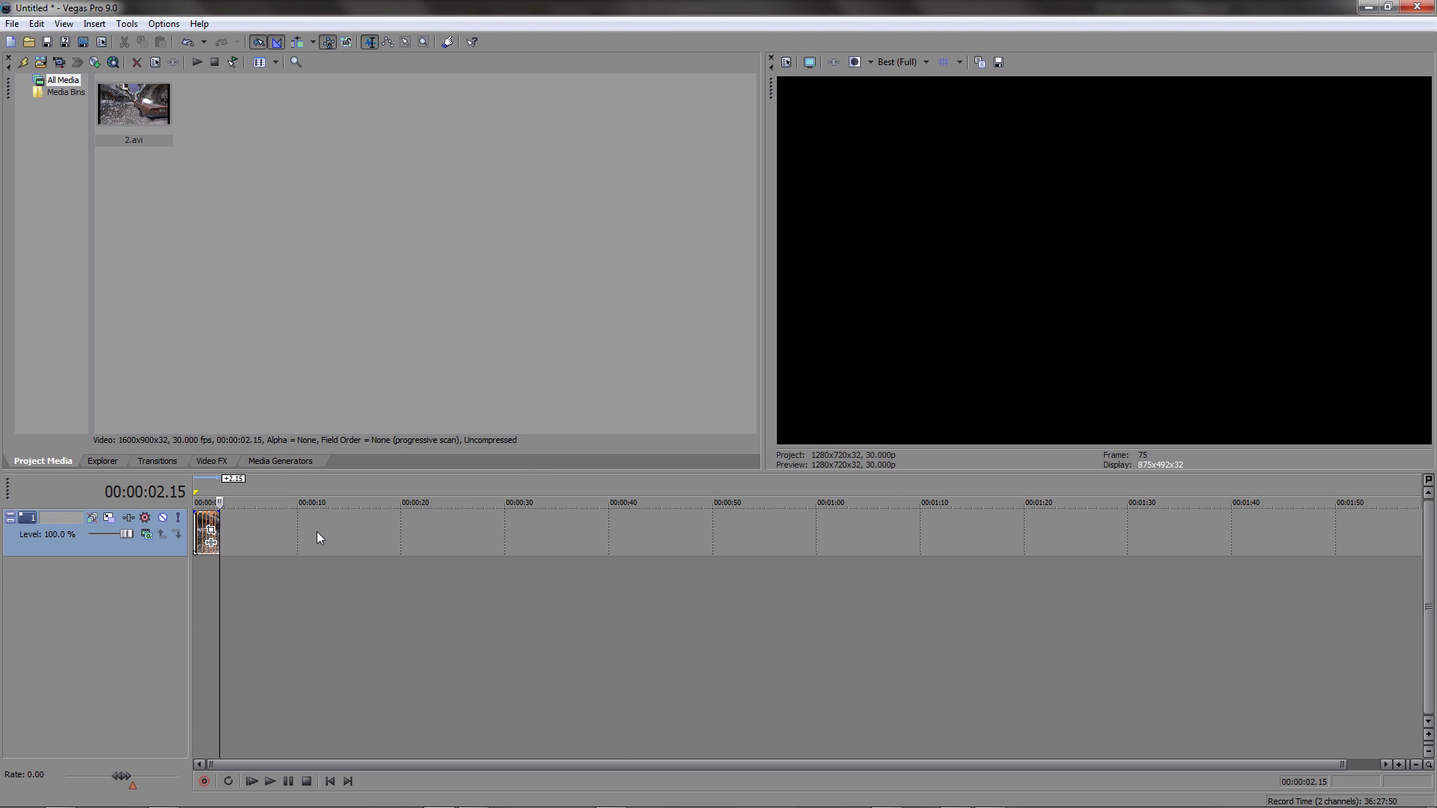
scroll(318, 531, "up", 3)
- Check the 2.avi clip's properties
right_click(563, 526)
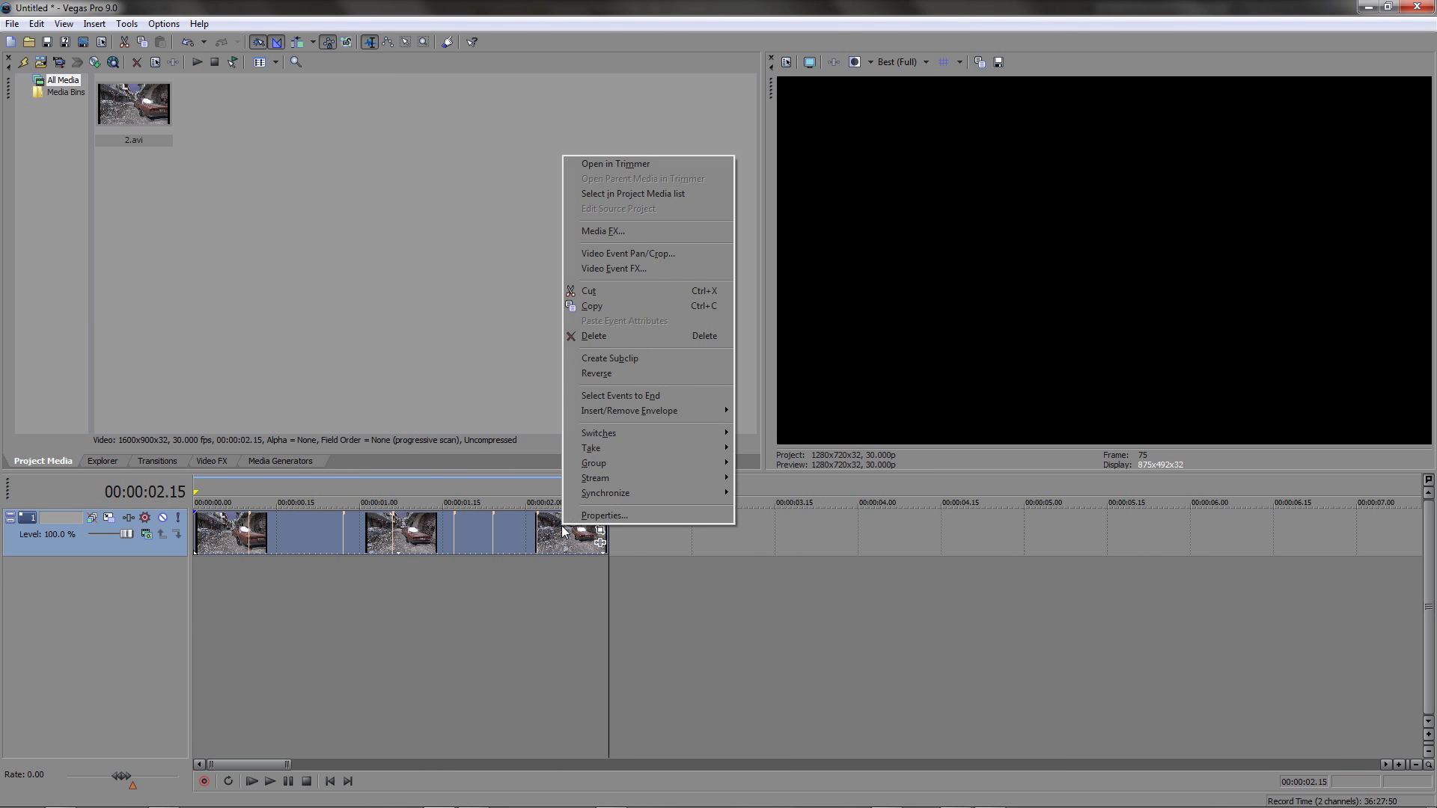
left_click(588, 516)
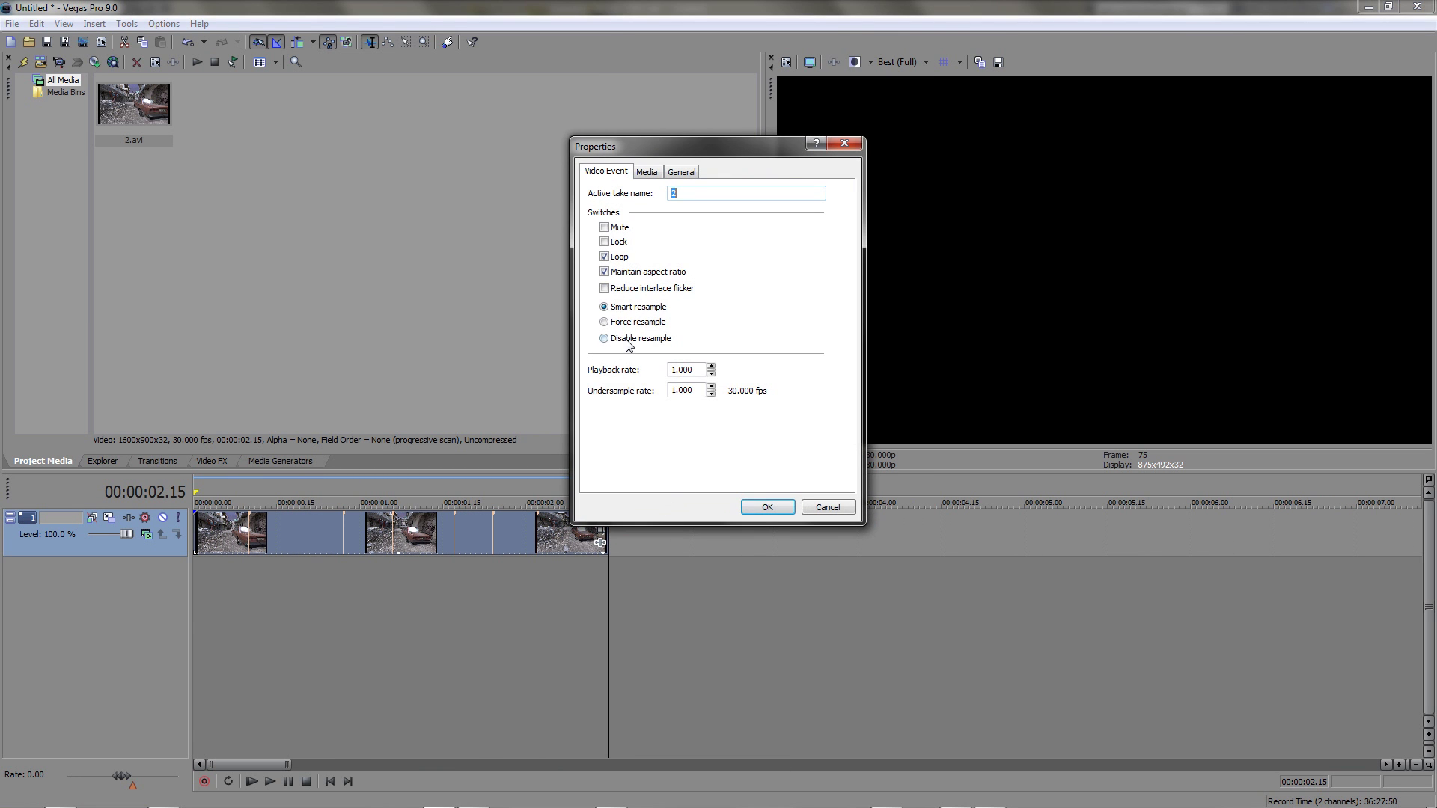
left_click(768, 507)
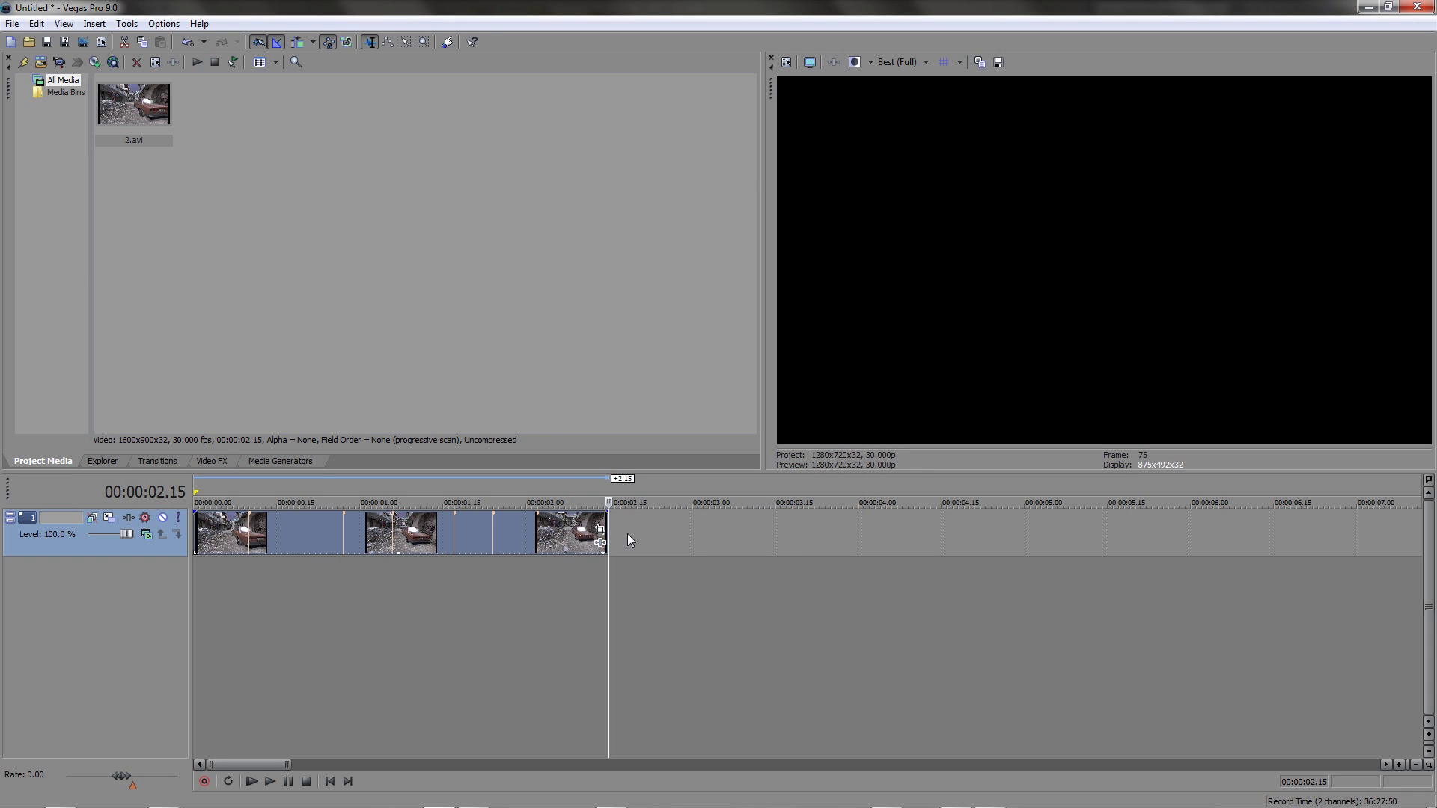
- Disable resampling on 2.avi and select a time span covering the whole clip
right_click(568, 539)
mouse_move(648, 442)
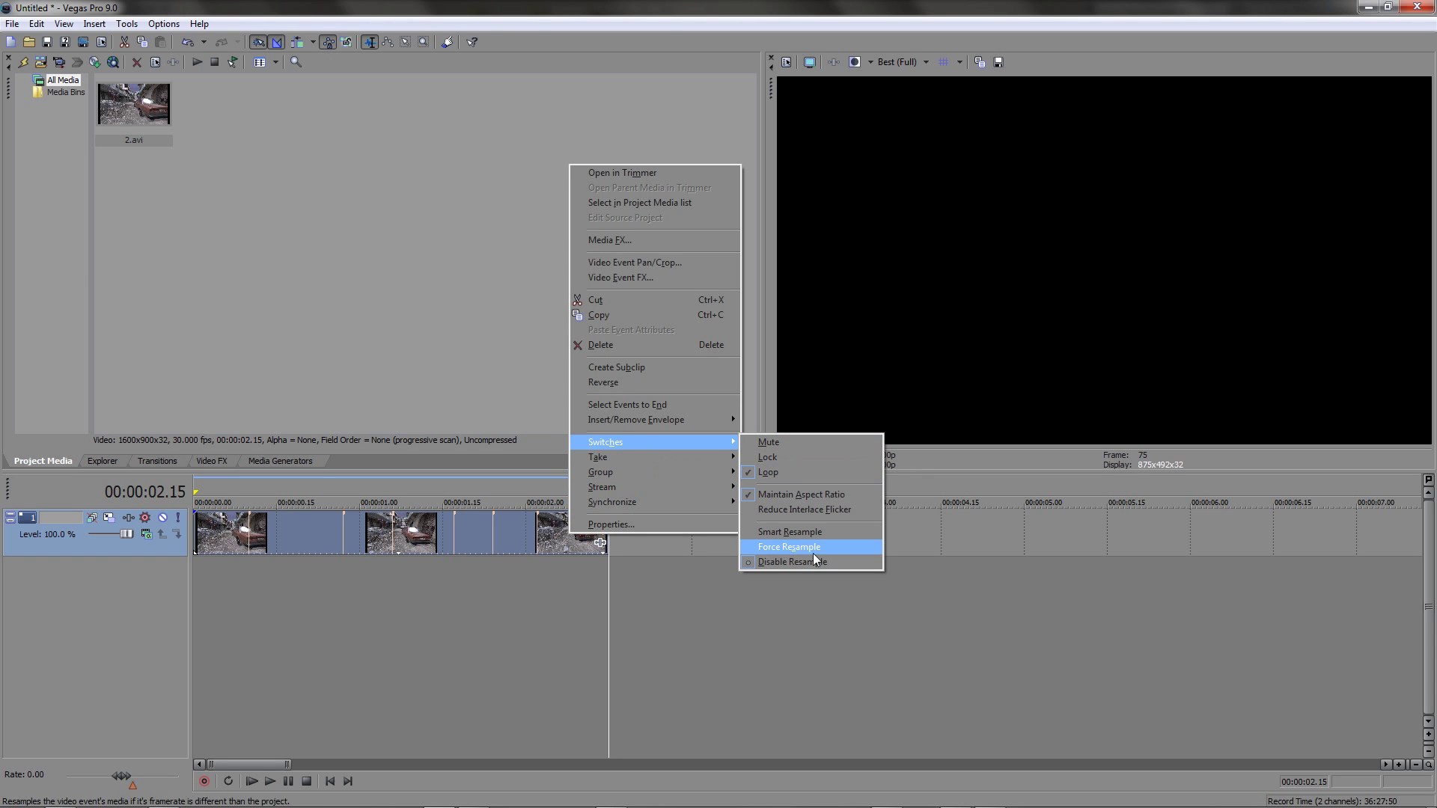
left_click(758, 598)
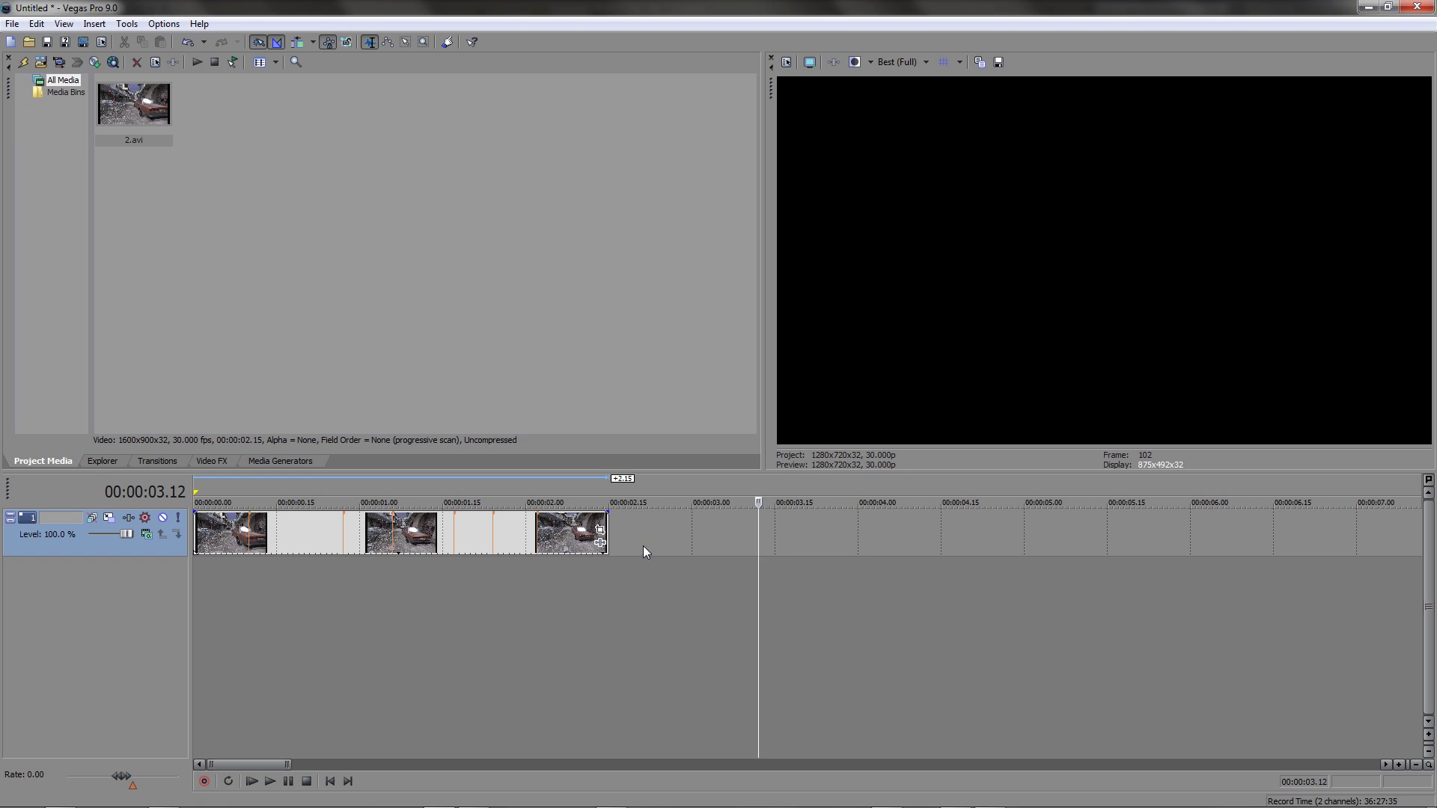
left_click_drag(608, 569, 132, 589)
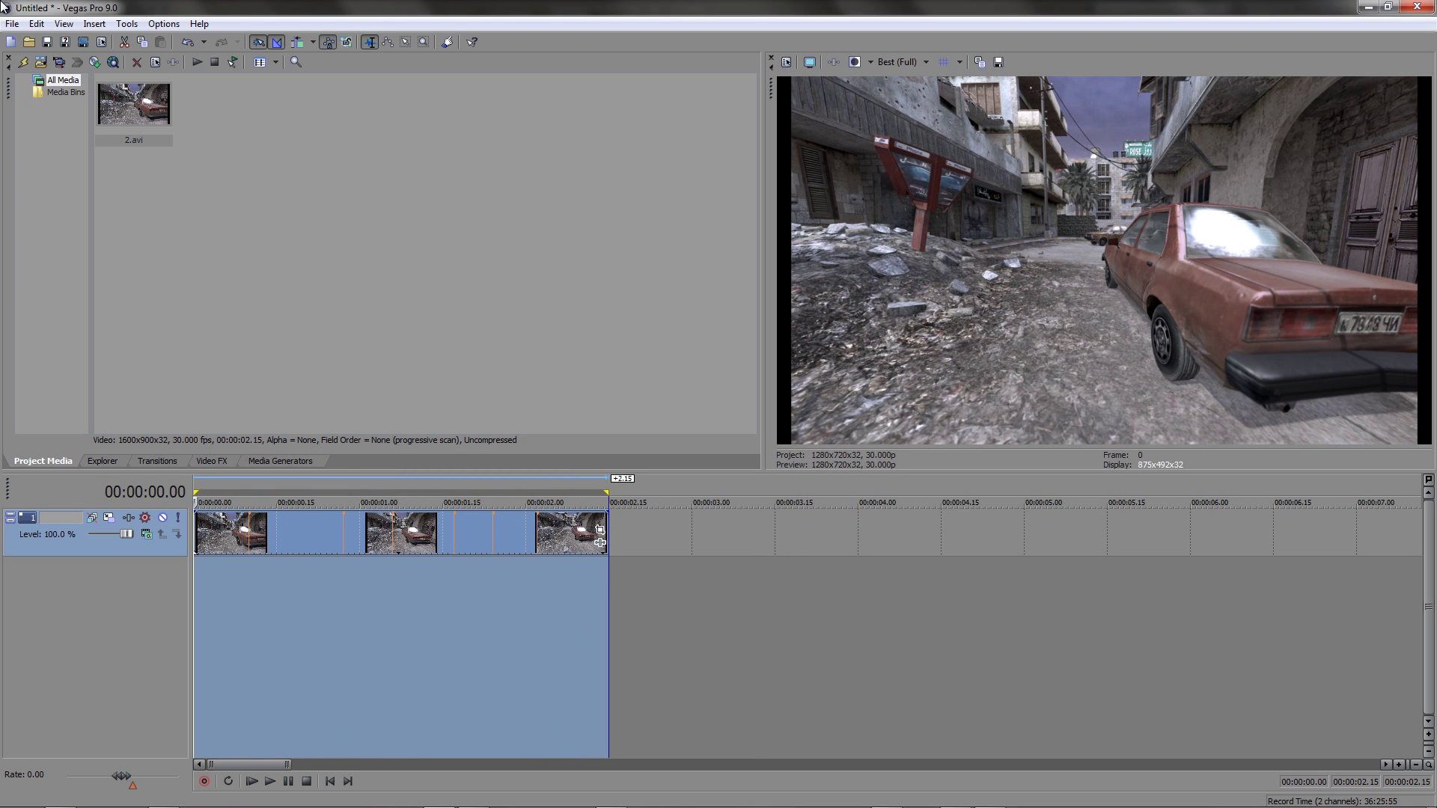
left_click(12, 23)
- Render with the Image Sequence JPEG template to TUTORIAL's JPEG folder, named 'Smooth'
left_click(60, 129)
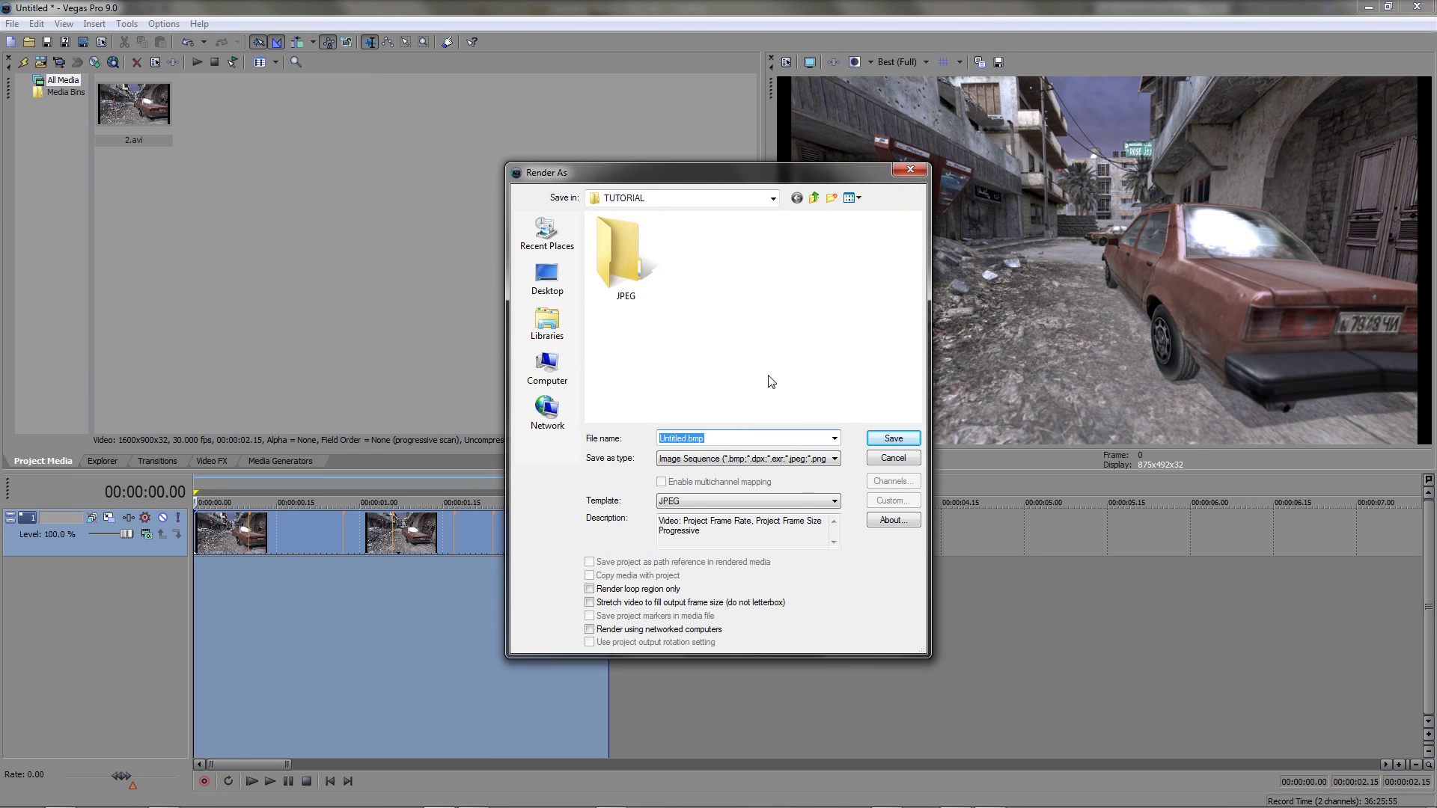
double_click(625, 254)
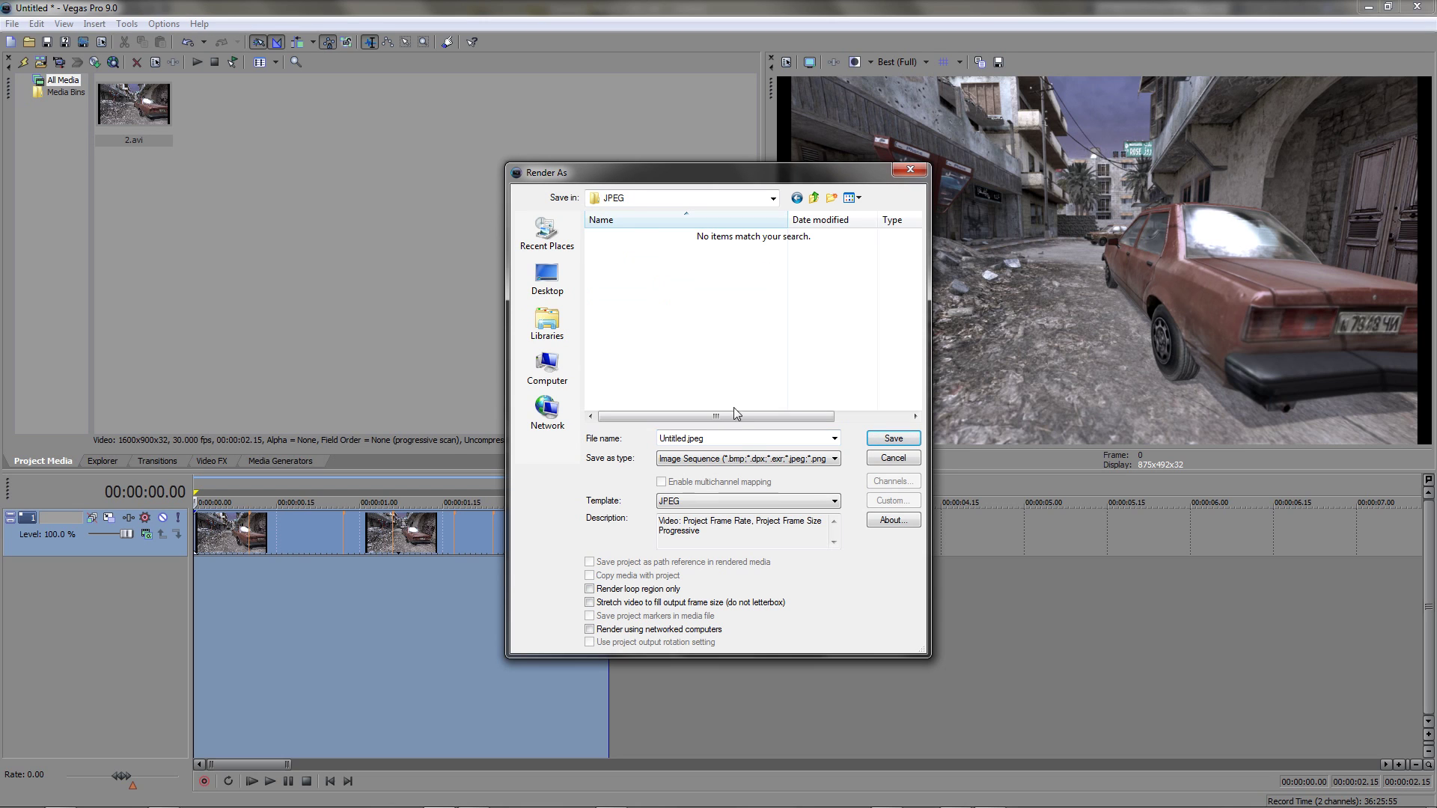
double_click(723, 442)
key("BackSpace")
type("Smooth")
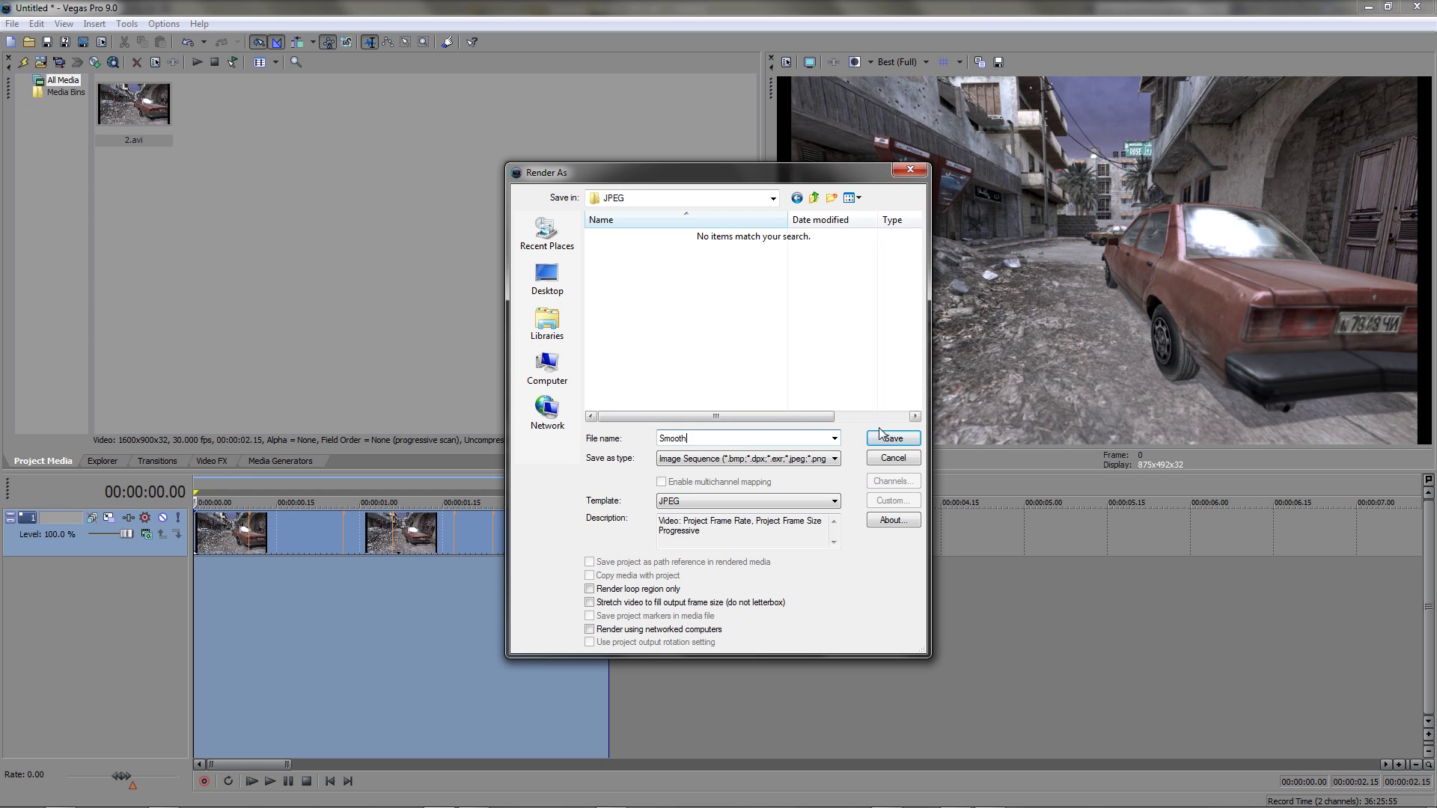
left_click(893, 439)
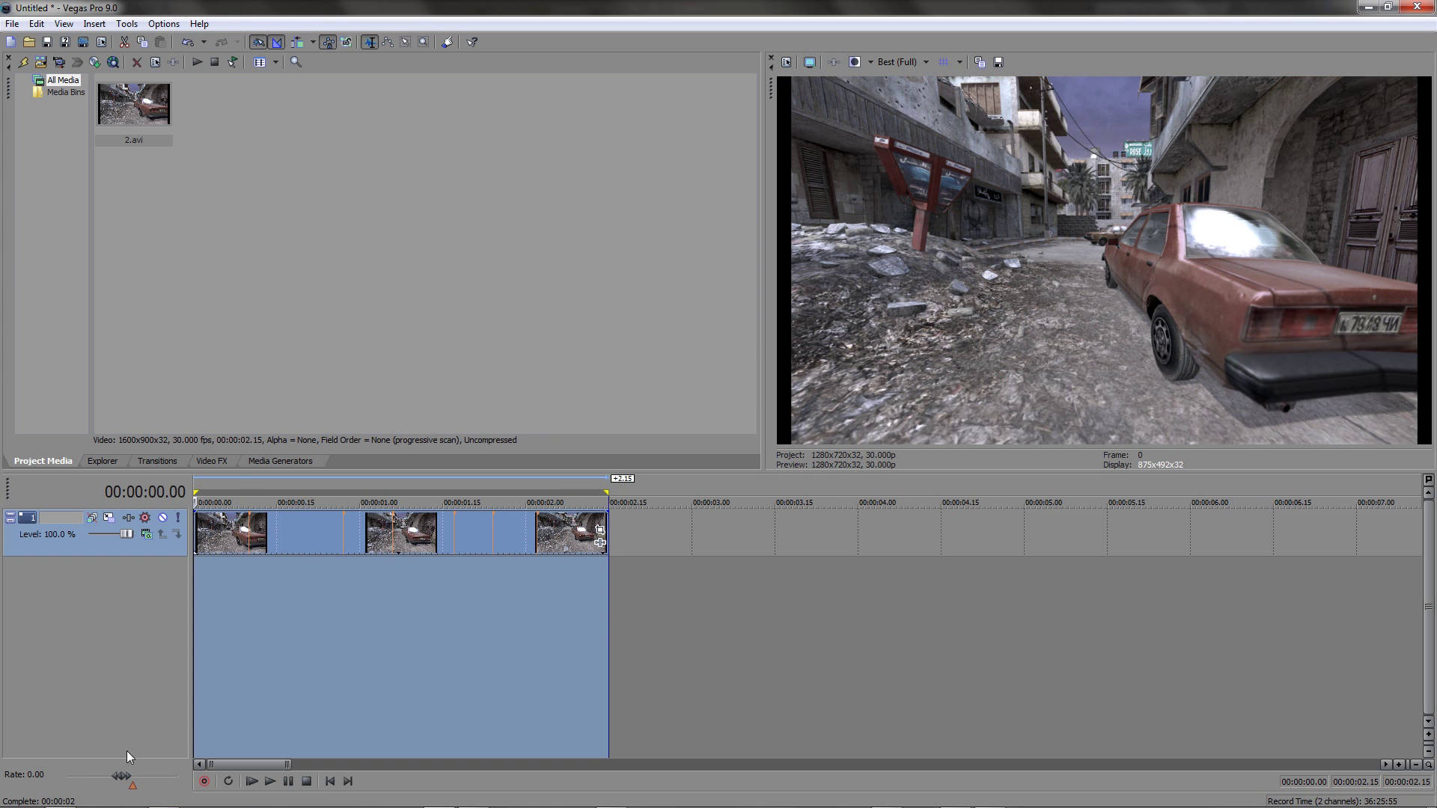
- Check the 75 rendered Smooth frames in TUTORIAL's JPEG folder in Windows Explorer
left_click(59, 798)
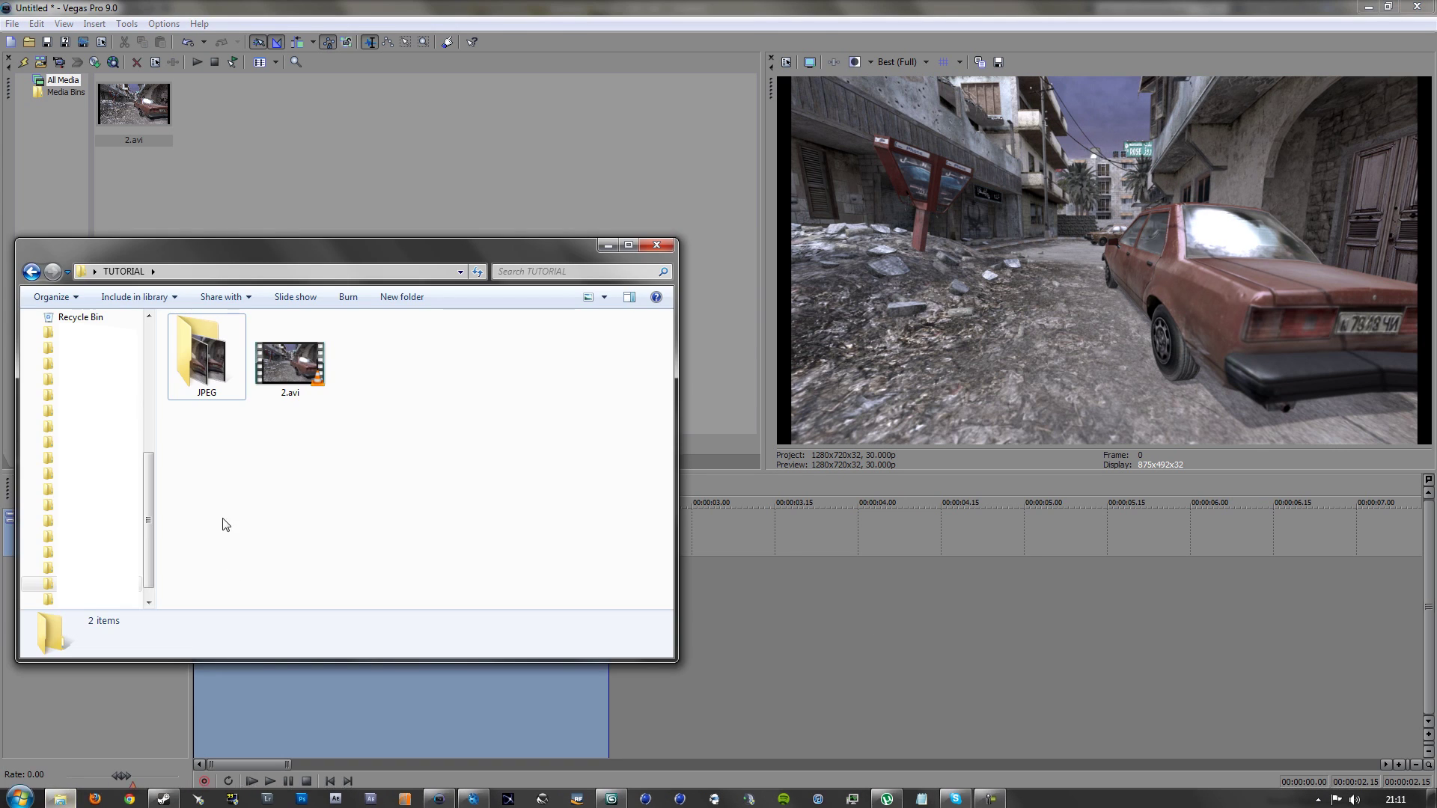
double_click(199, 362)
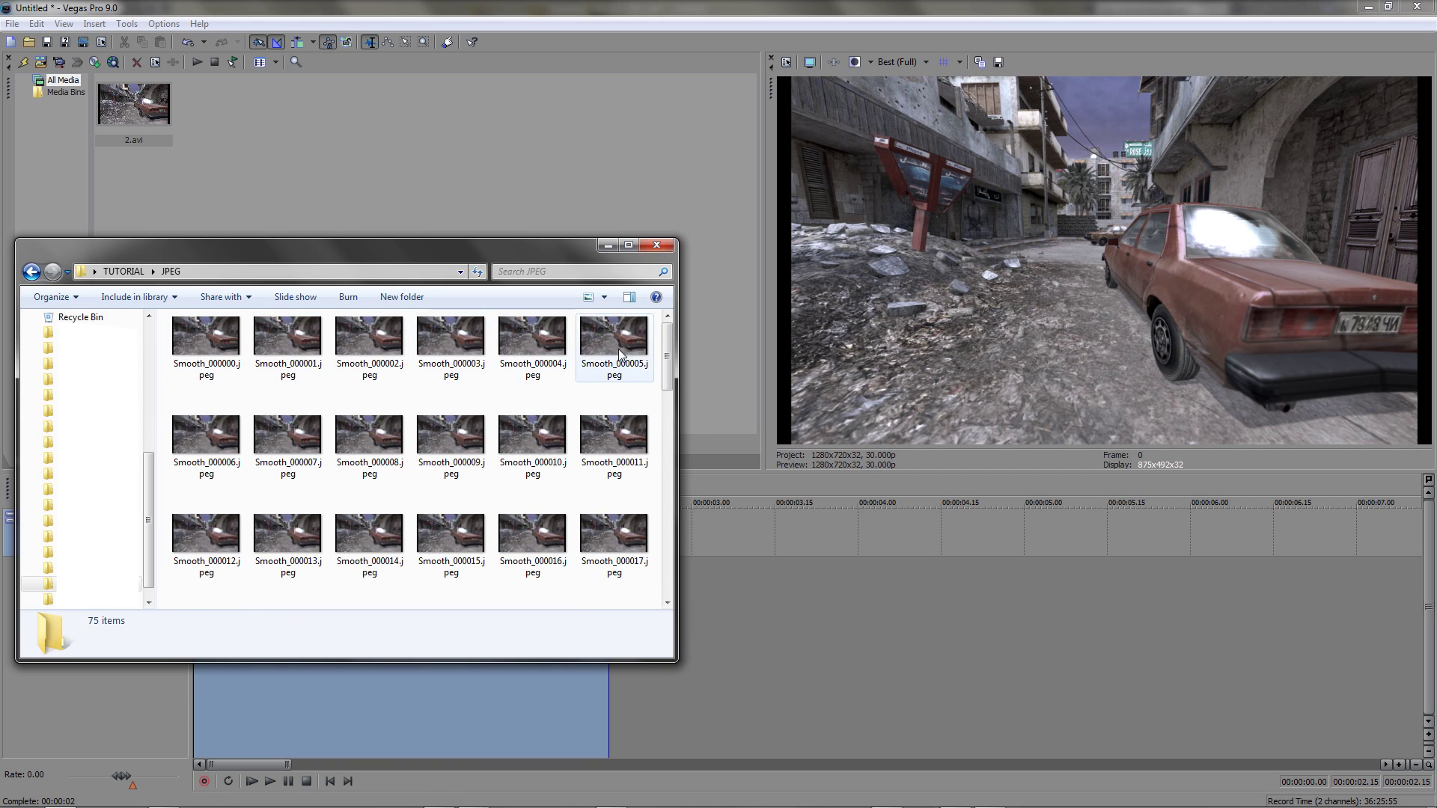
left_click_drag(667, 346, 673, 557)
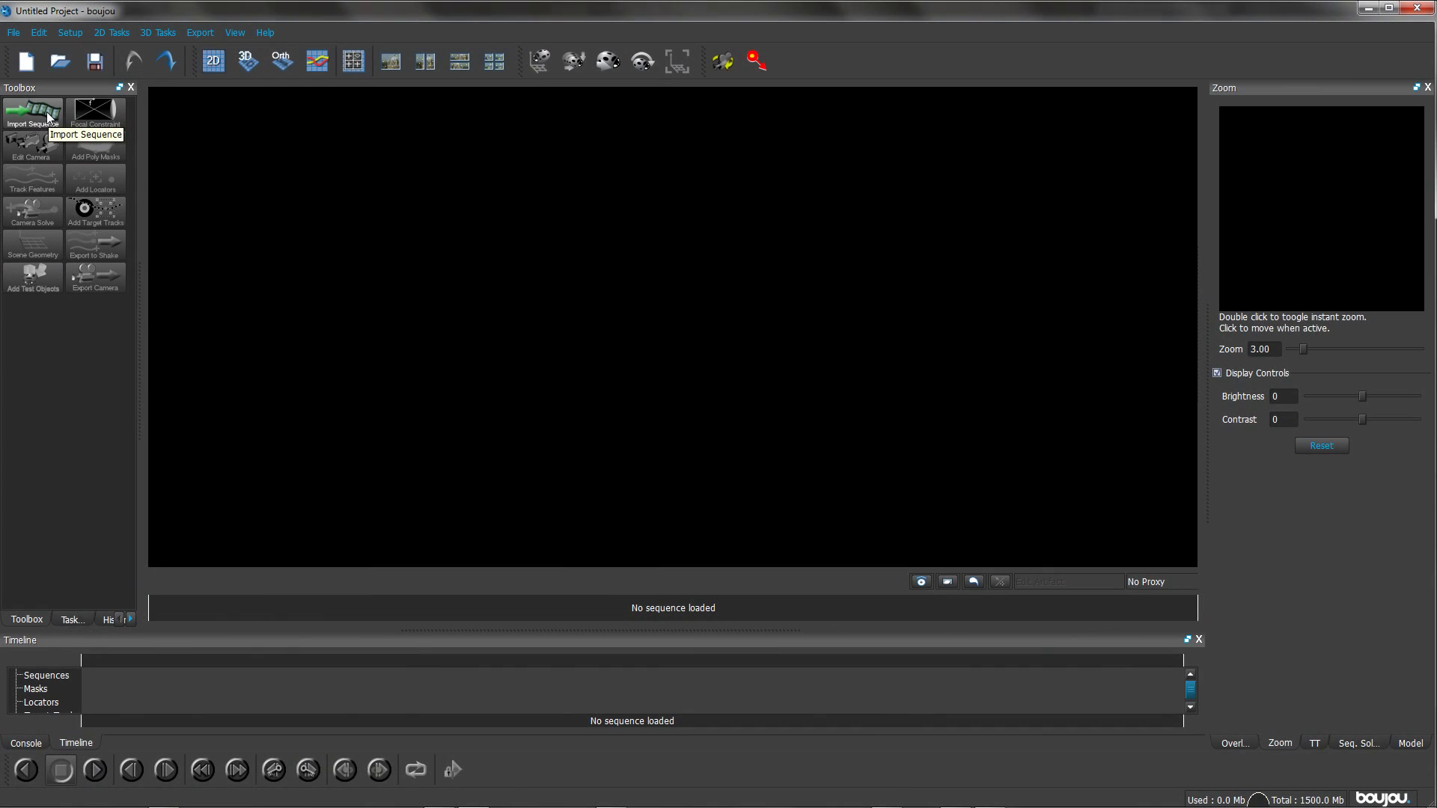
- Import Smooth_000000.jpeg from TUTORIAL\JPEG as an image sequence at 30 fps
left_click(46, 116)
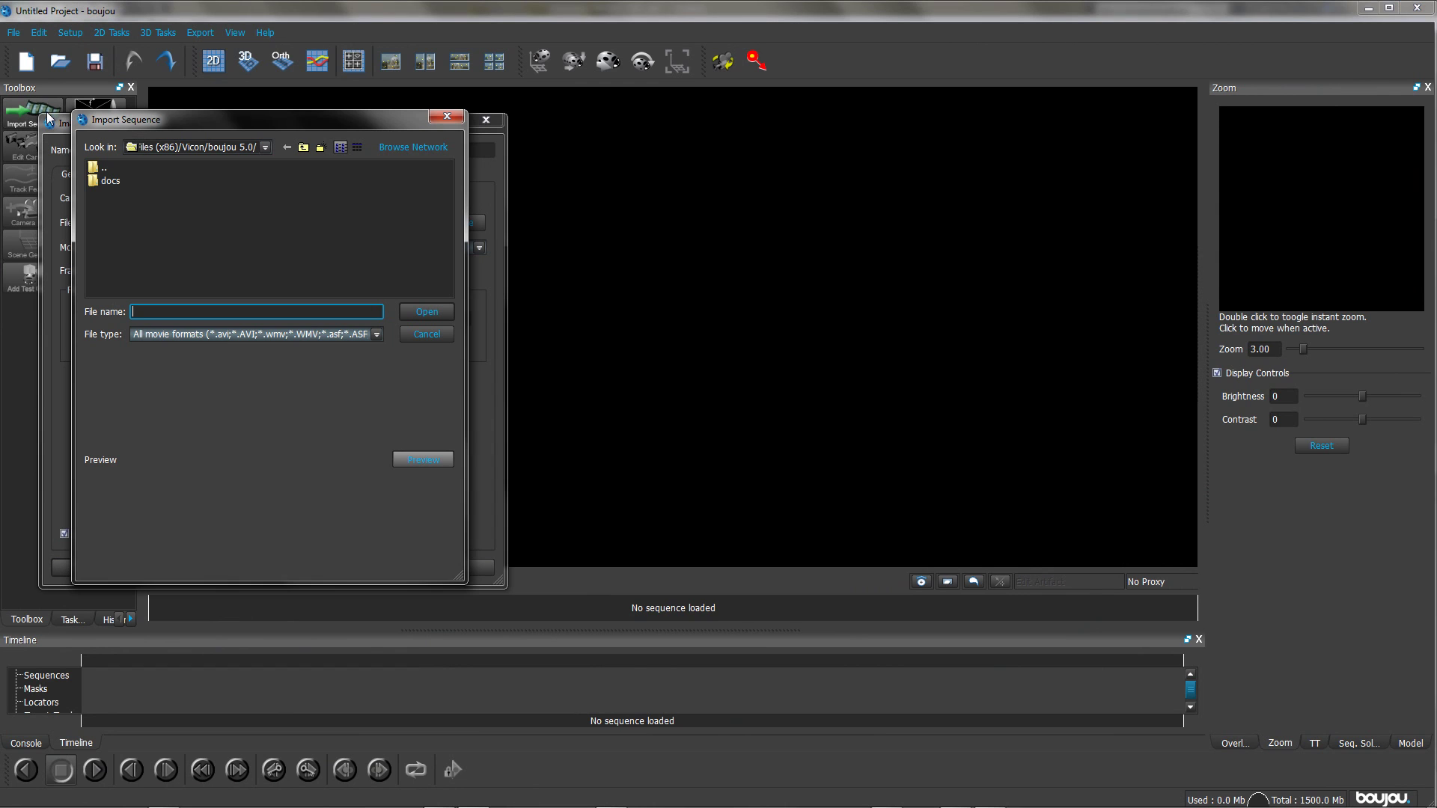
left_click(413, 147)
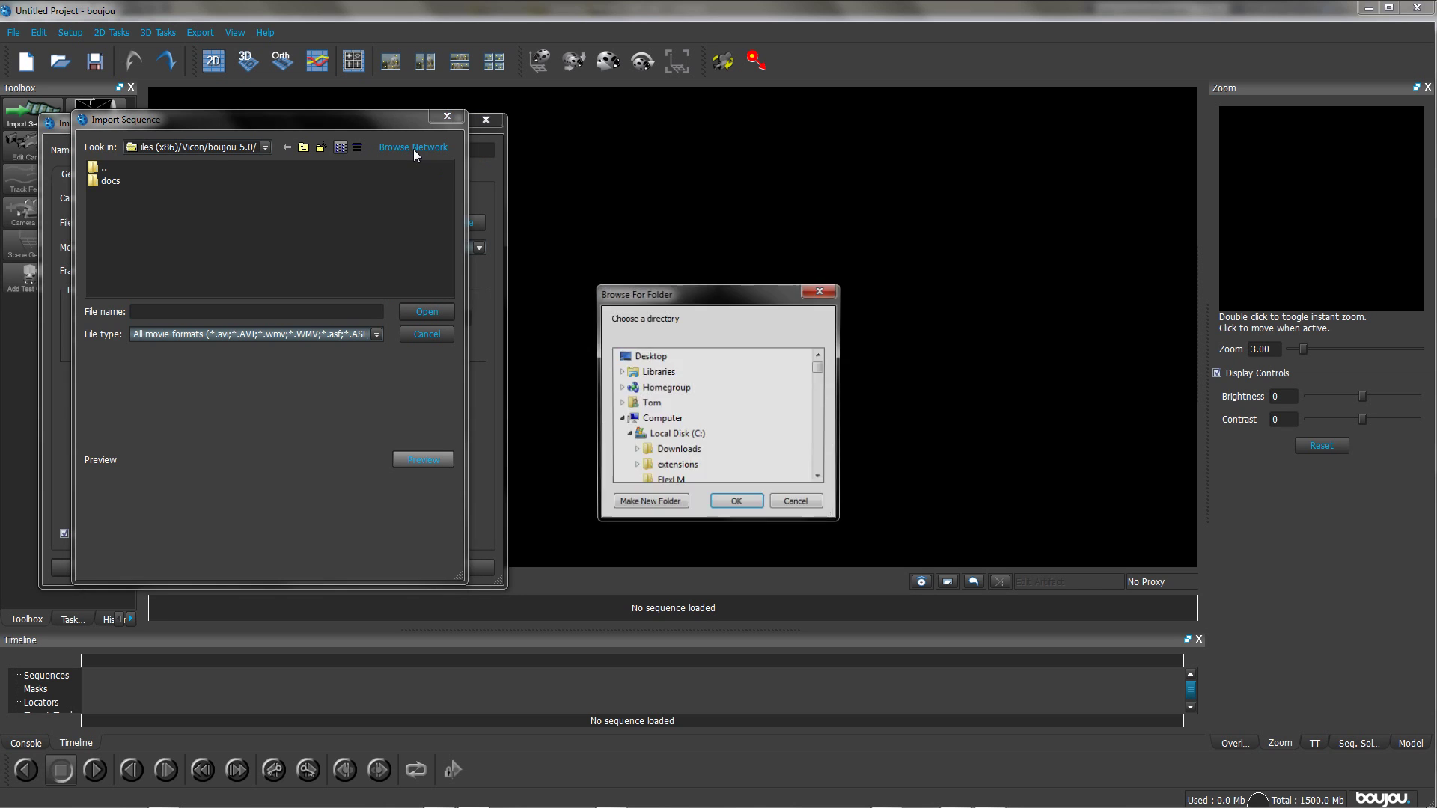
left_click(730, 506)
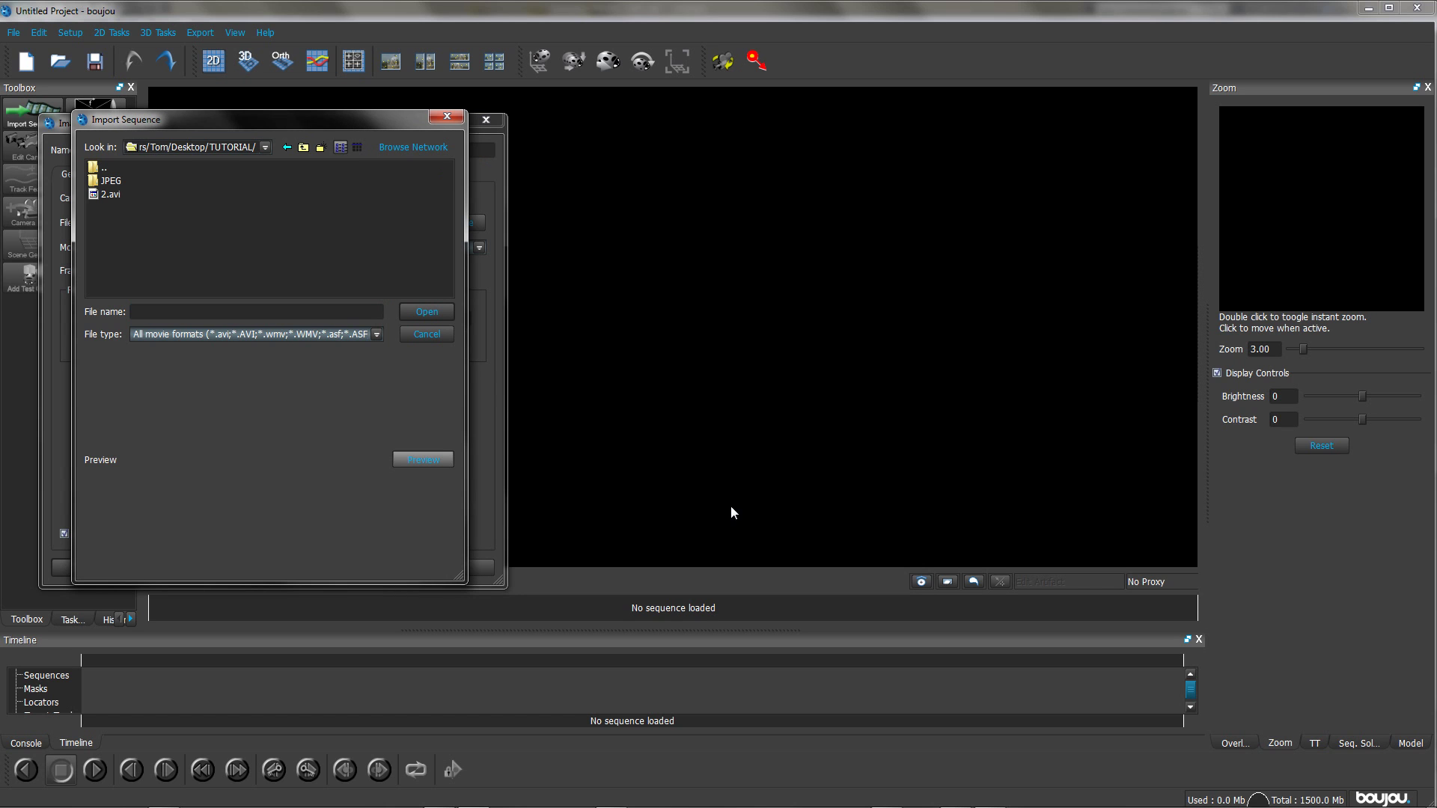
double_click(110, 182)
left_click(106, 183)
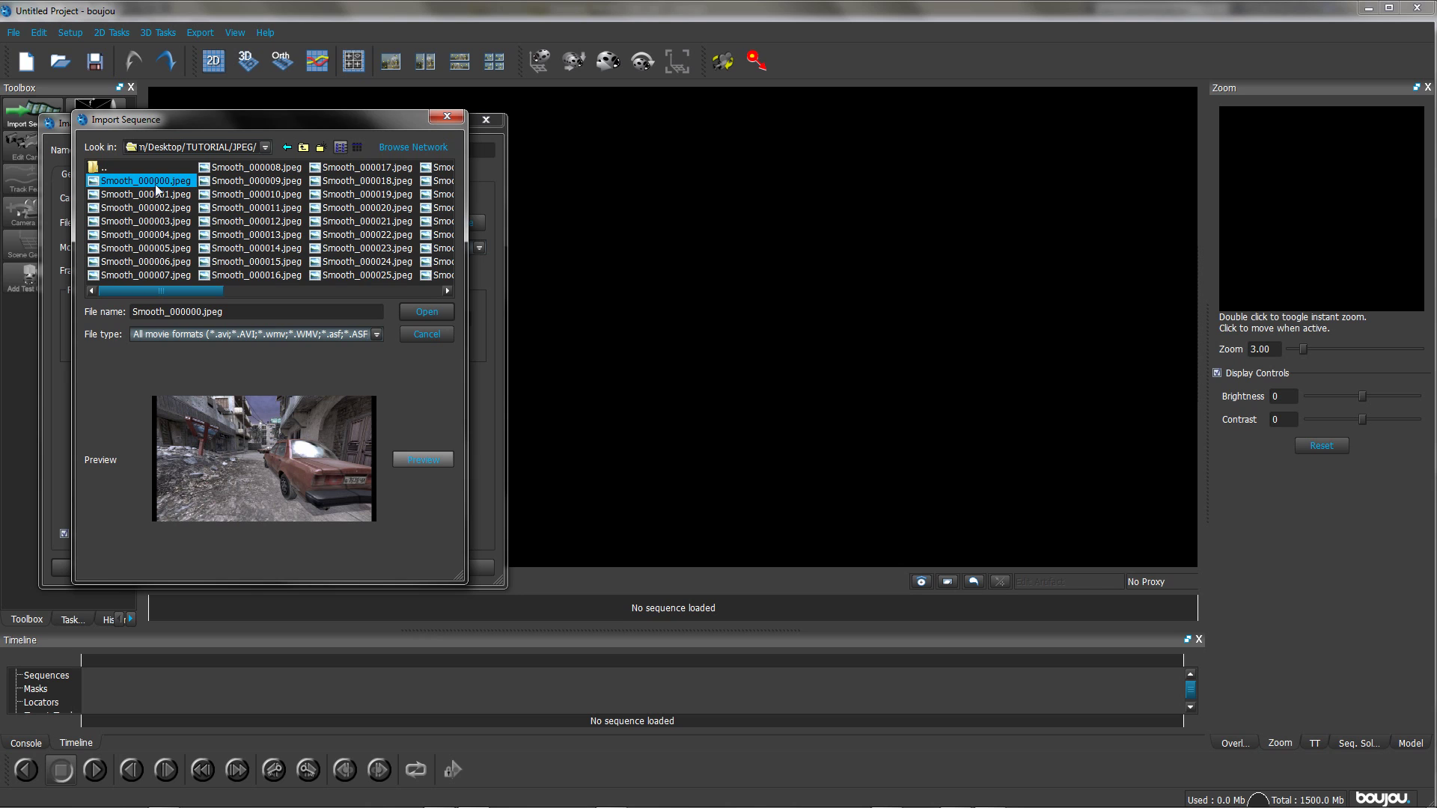
left_click(425, 312)
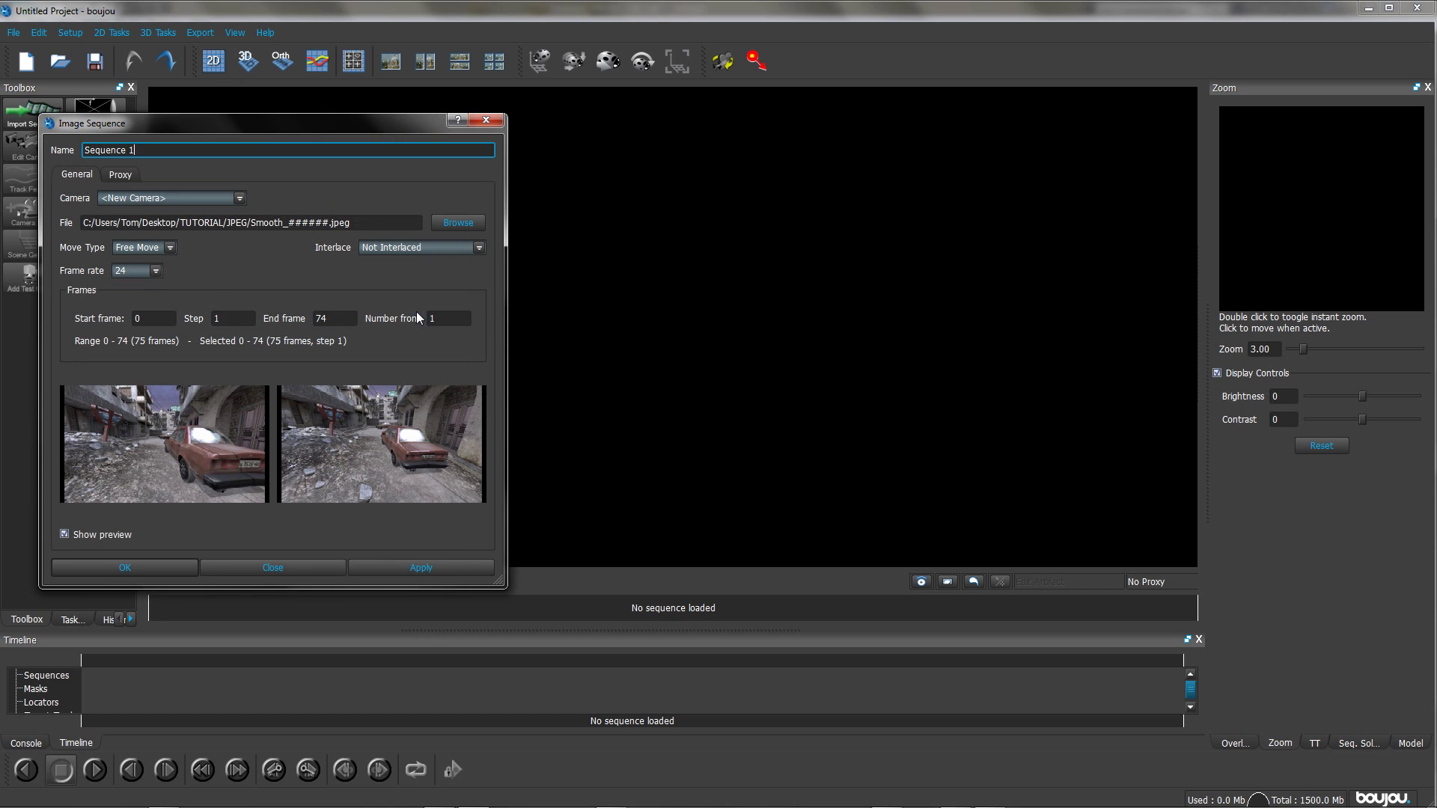
left_click(143, 273)
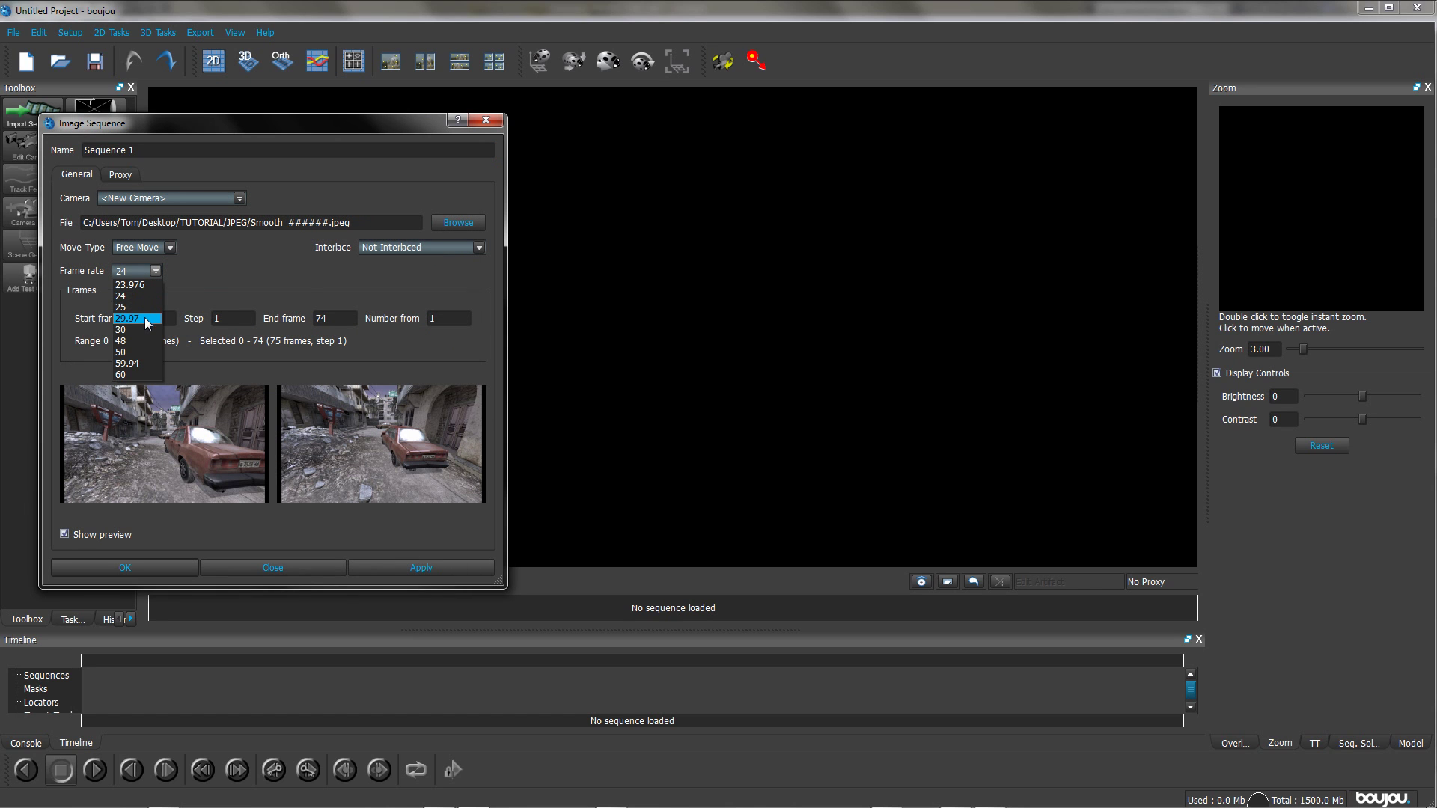
left_click(132, 330)
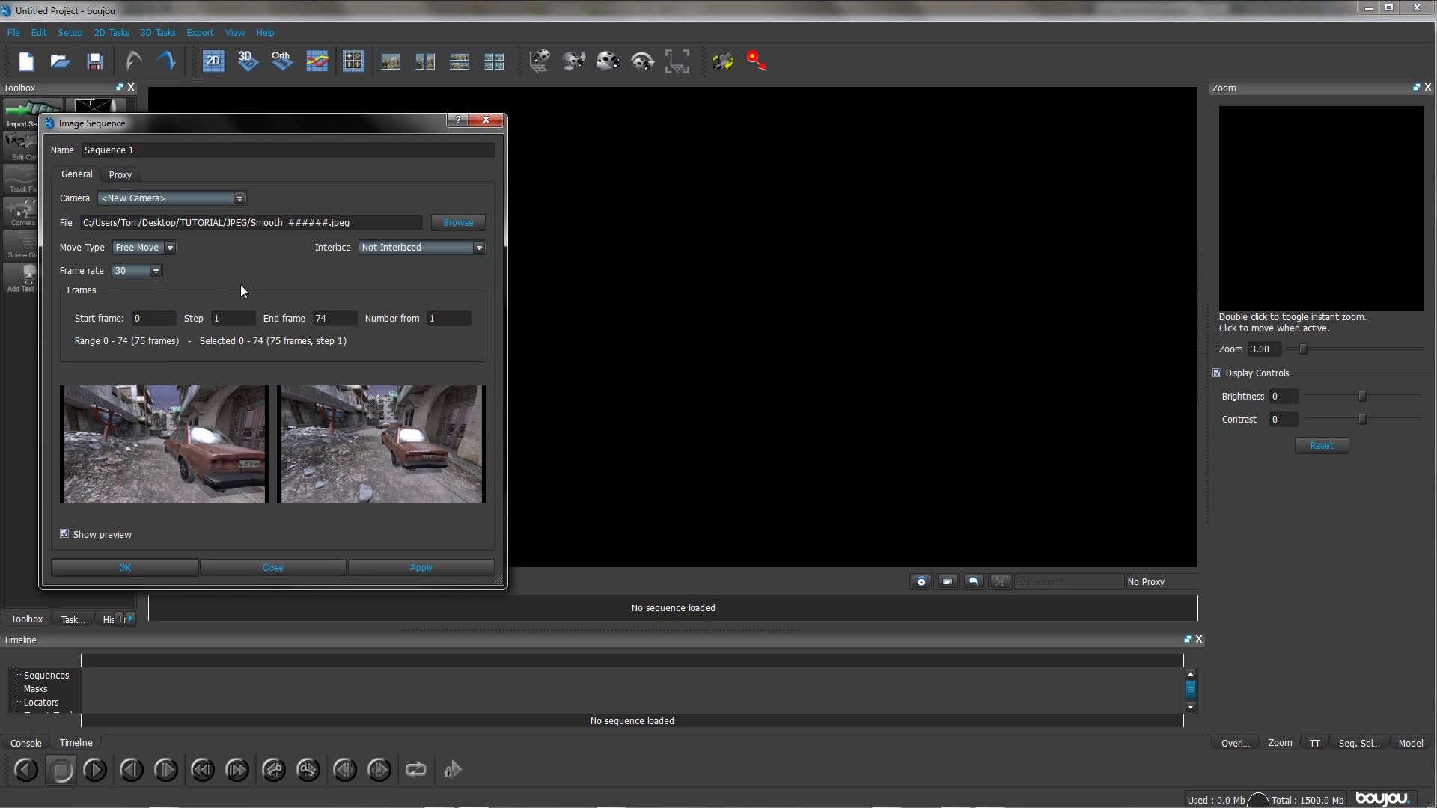
left_click(168, 562)
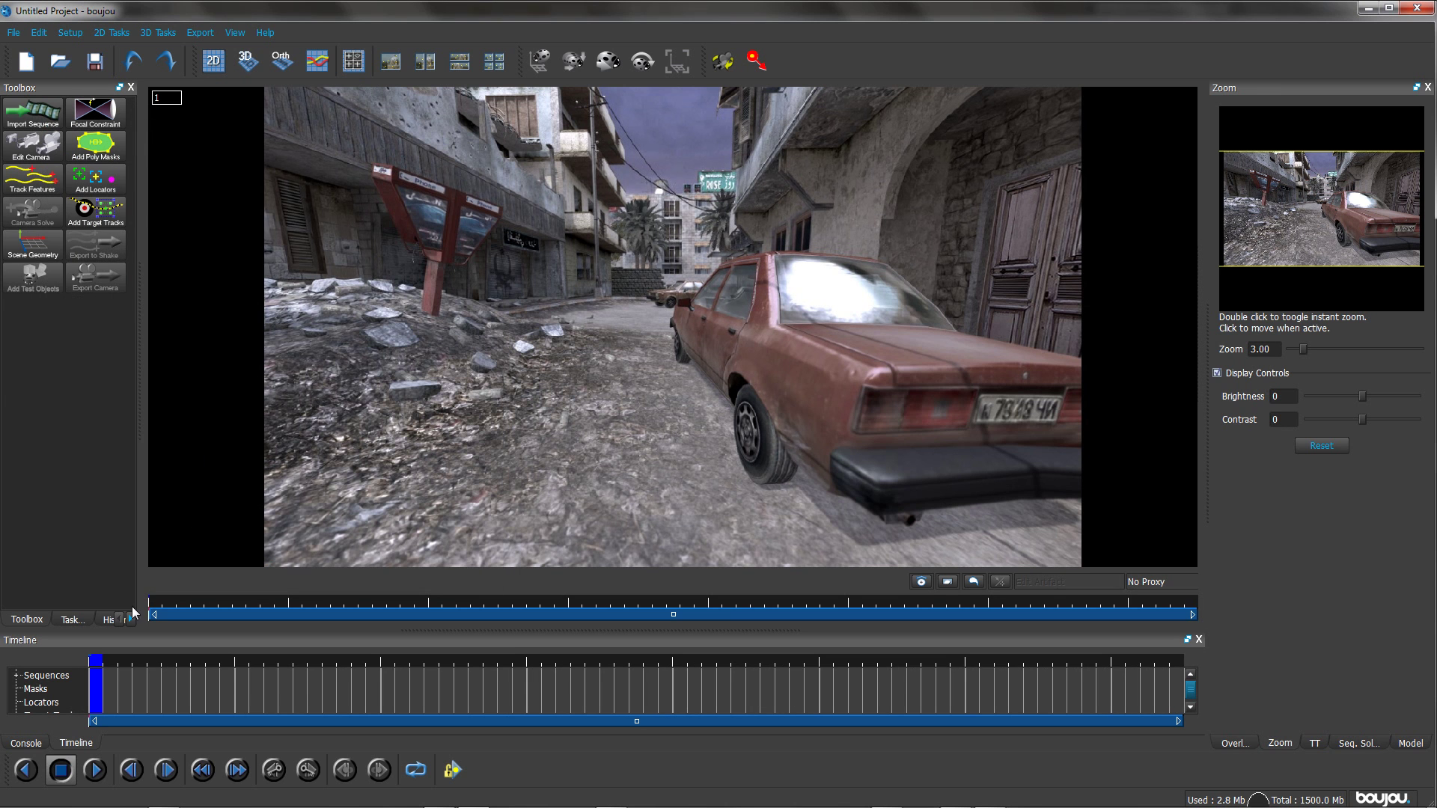
- Cache all 75 frames, then run Track Features with Advanced sensitivity at maximum
mouse_move(102, 665)
left_mouse_down()
mouse_move(1223, 686)
mouse_move(83, 648)
left_mouse_up()
scroll(304, 315, "down", 2)
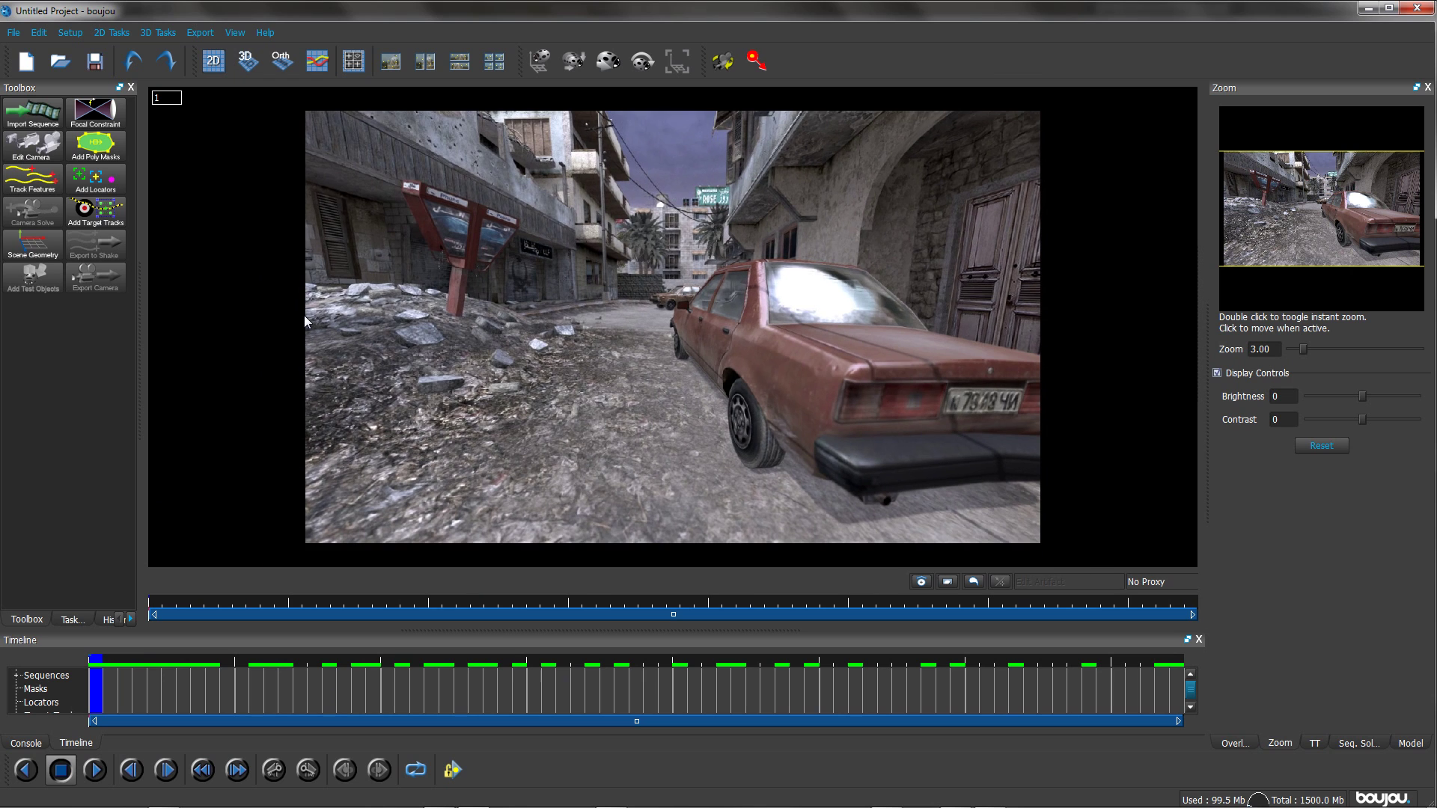
left_click(22, 178)
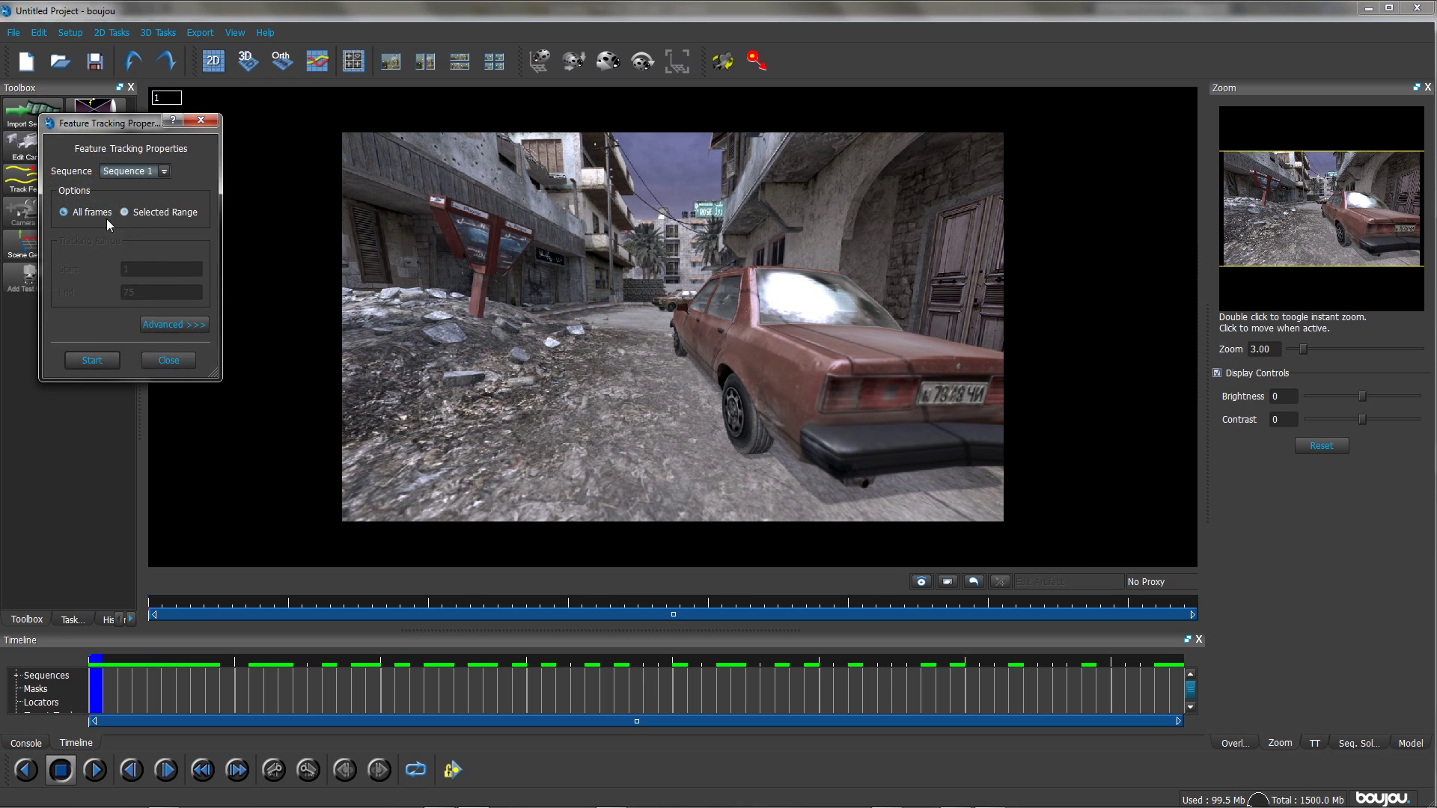
left_click(168, 326)
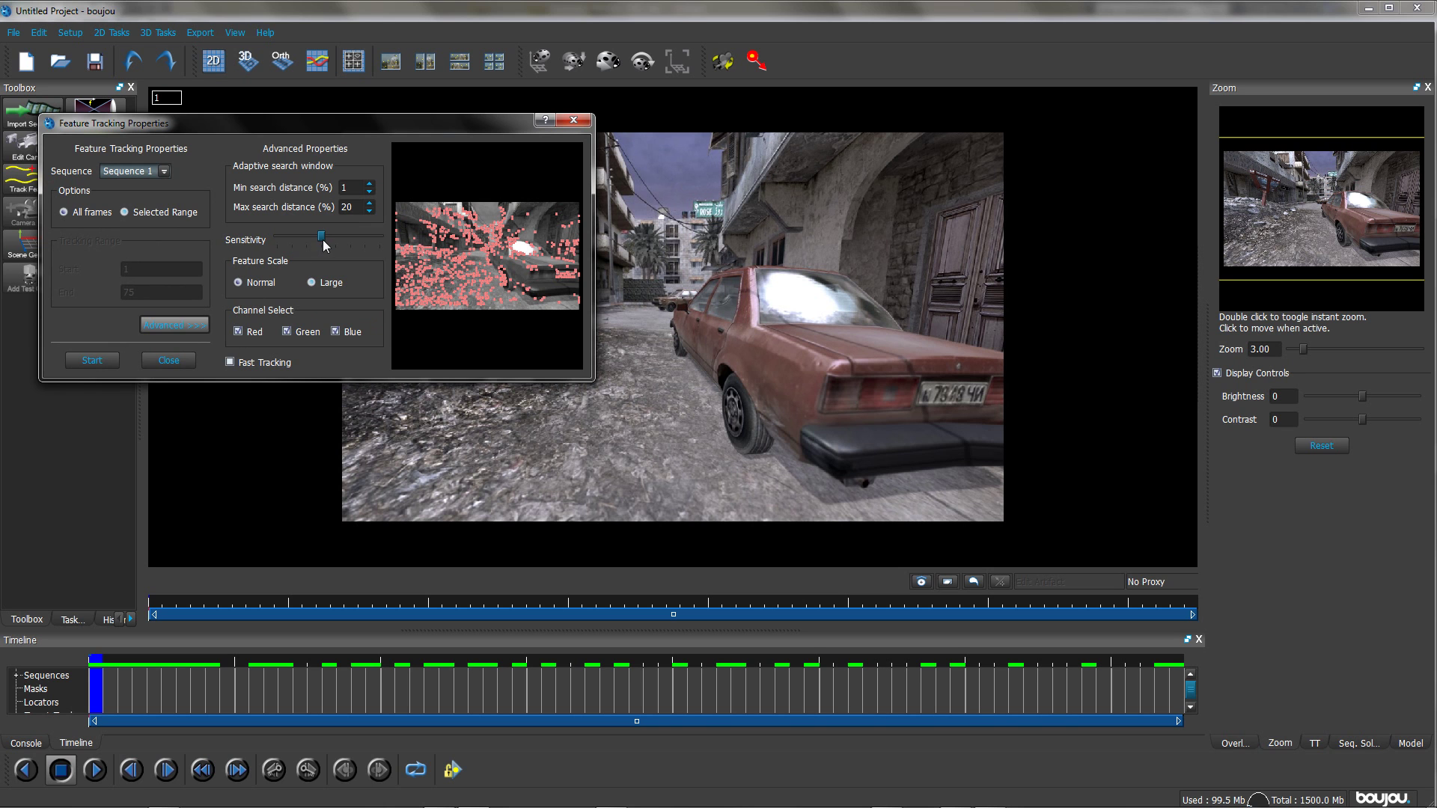
left_click_drag(323, 244, 380, 241)
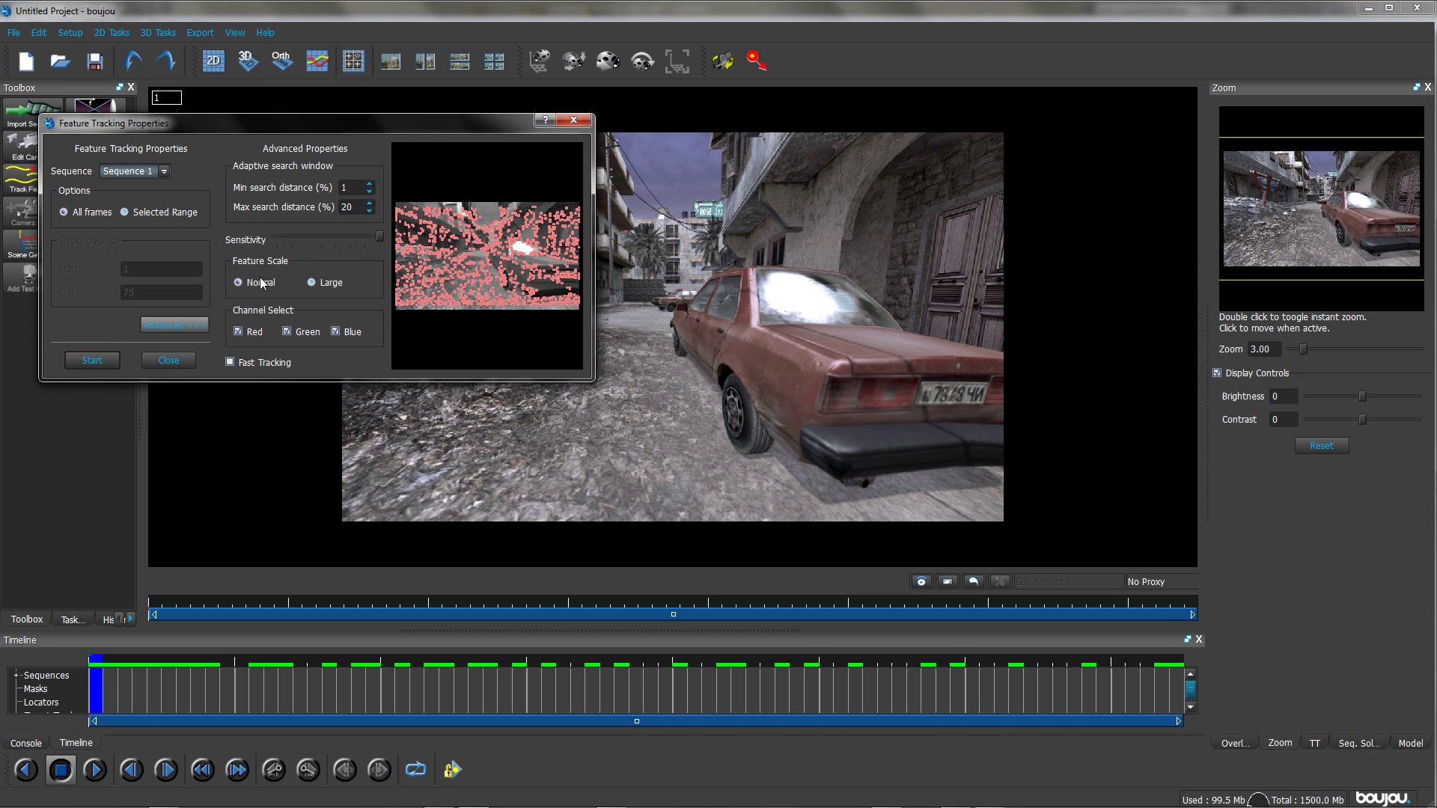
left_click(92, 361)
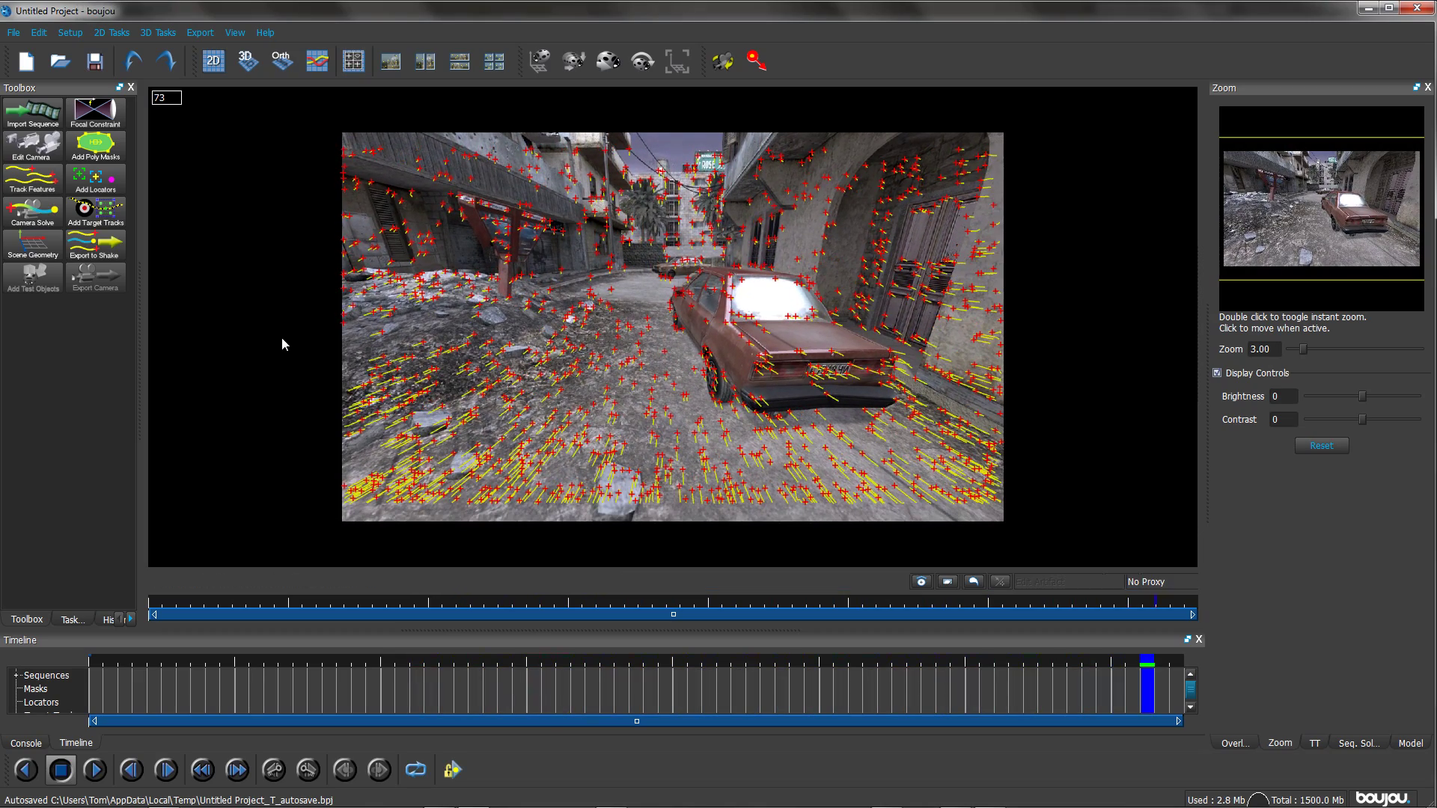
- Run Camera Solve over all frames, then play back the solved sequence from frame 1
left_click(32, 213)
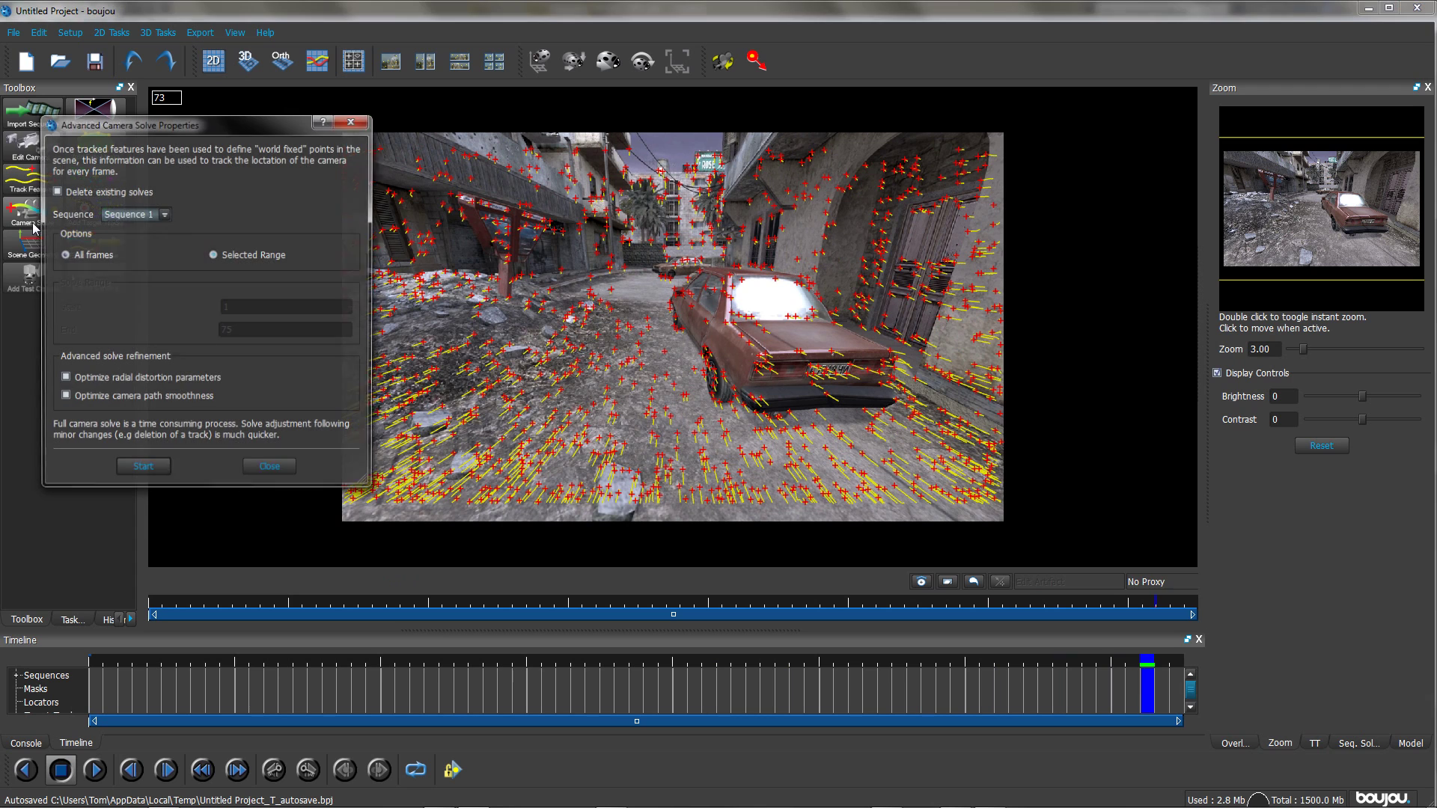
left_click(142, 470)
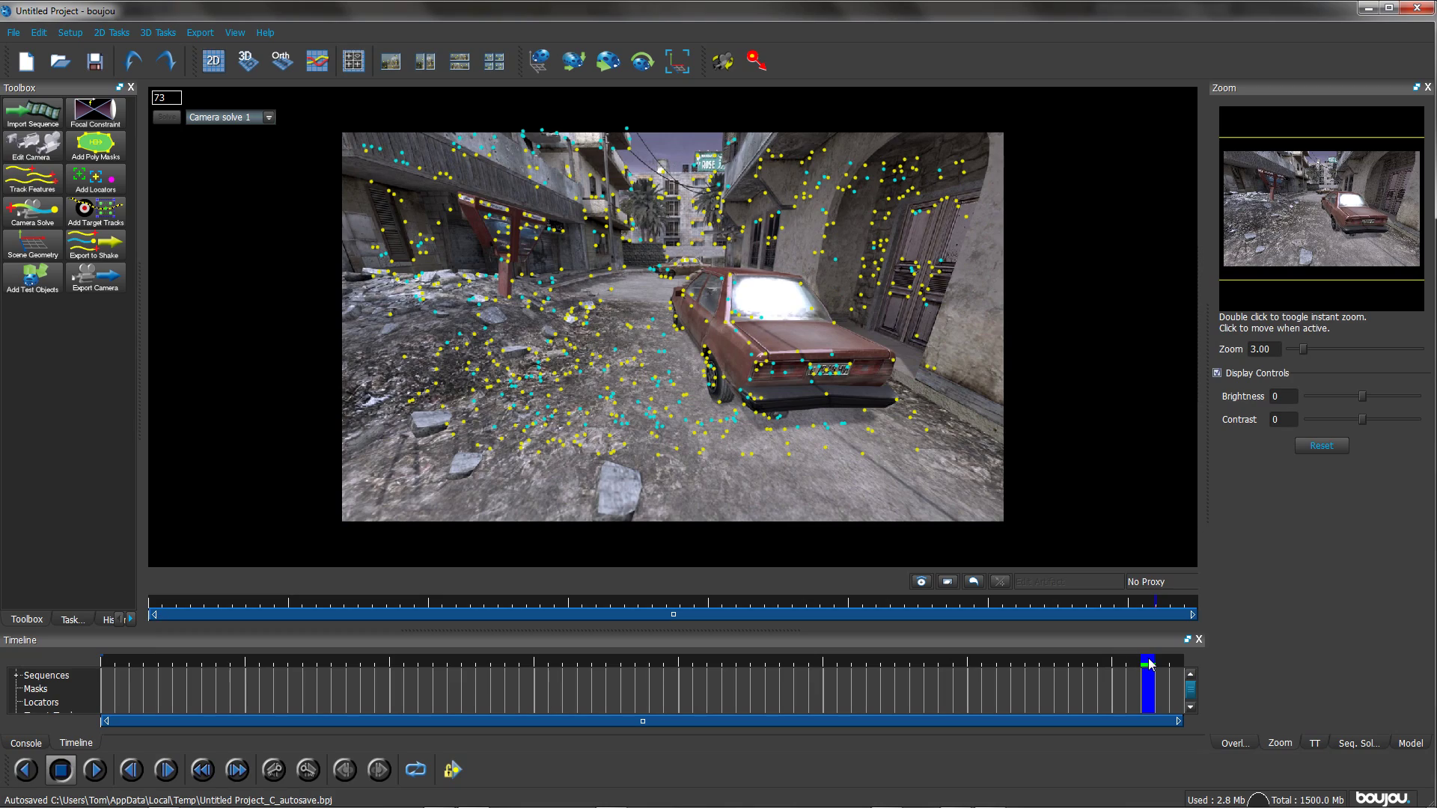
left_click_drag(1149, 665, 4, 692)
left_click(94, 770)
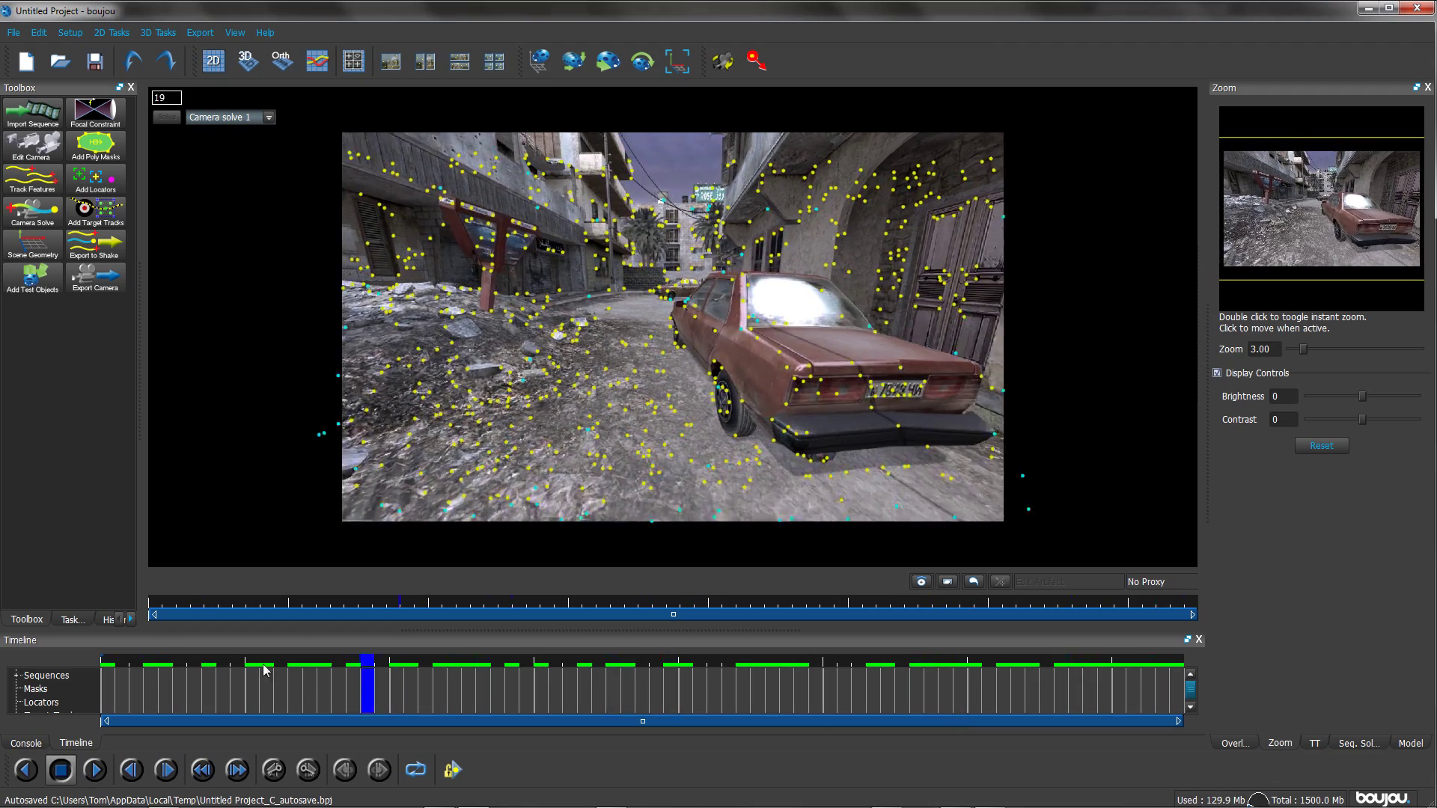
left_click(247, 60)
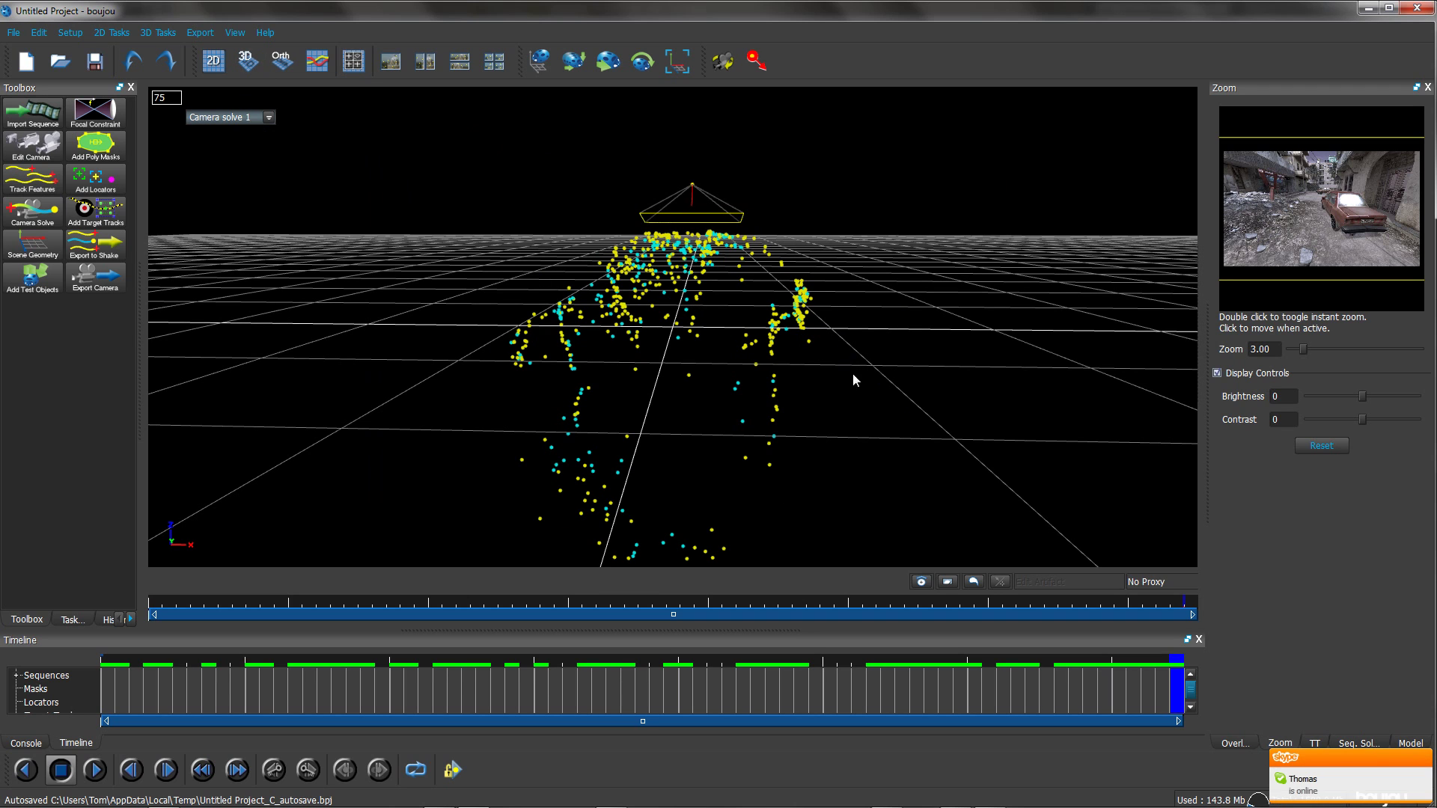
key("2")
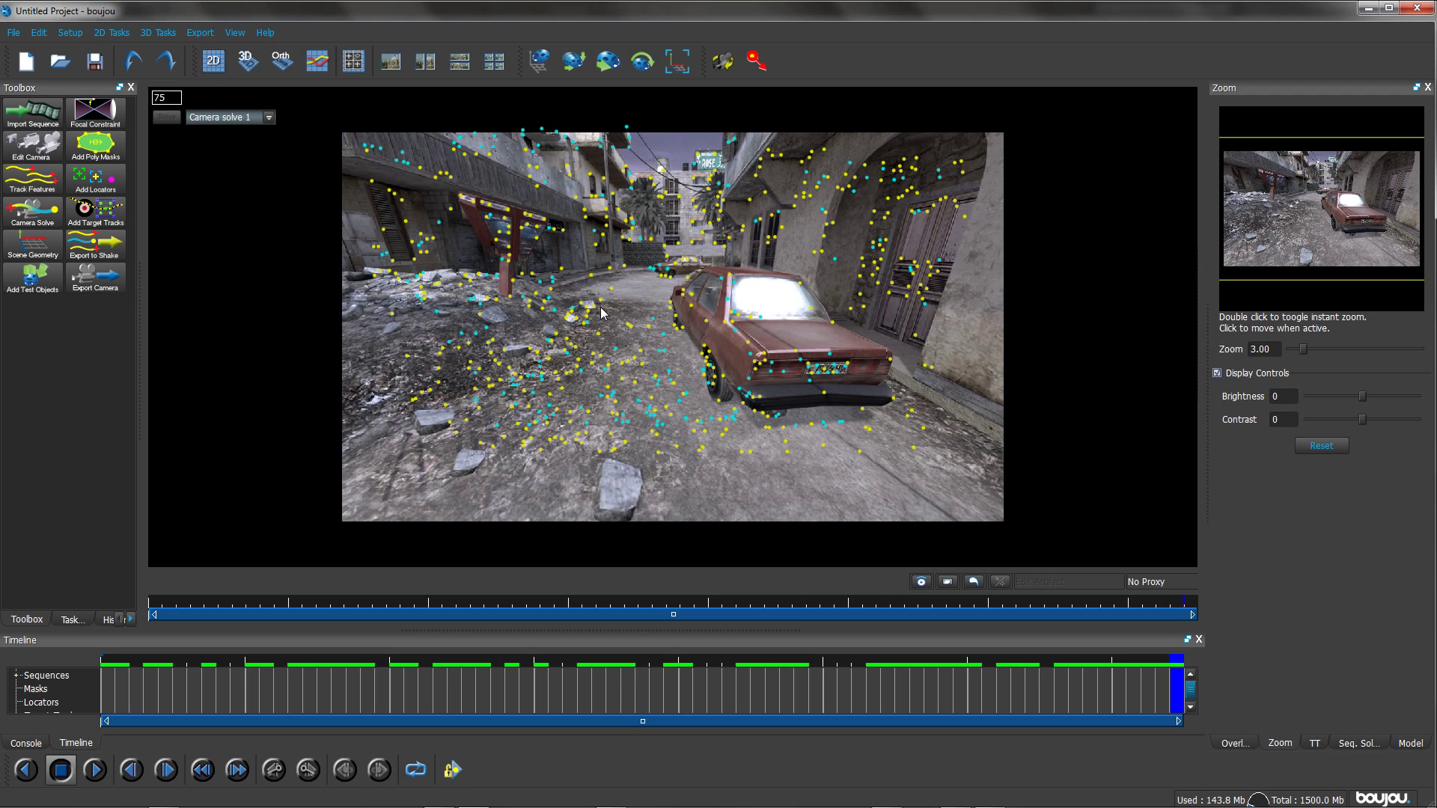
- Delete the tracks in the upper scene, the lower-left rubble, and on and around the car
left_click_drag(987, 314, 296, 120)
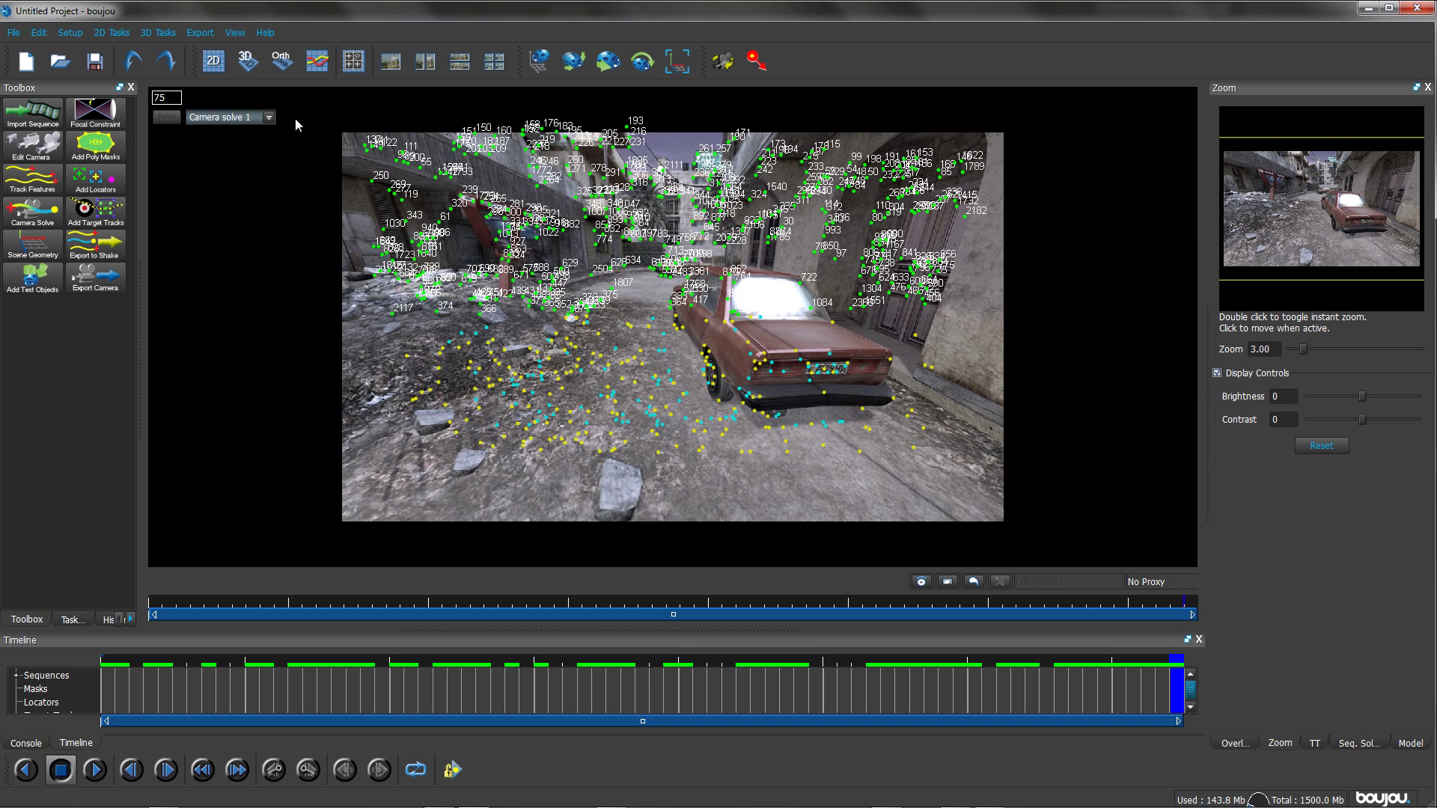
key("Delete")
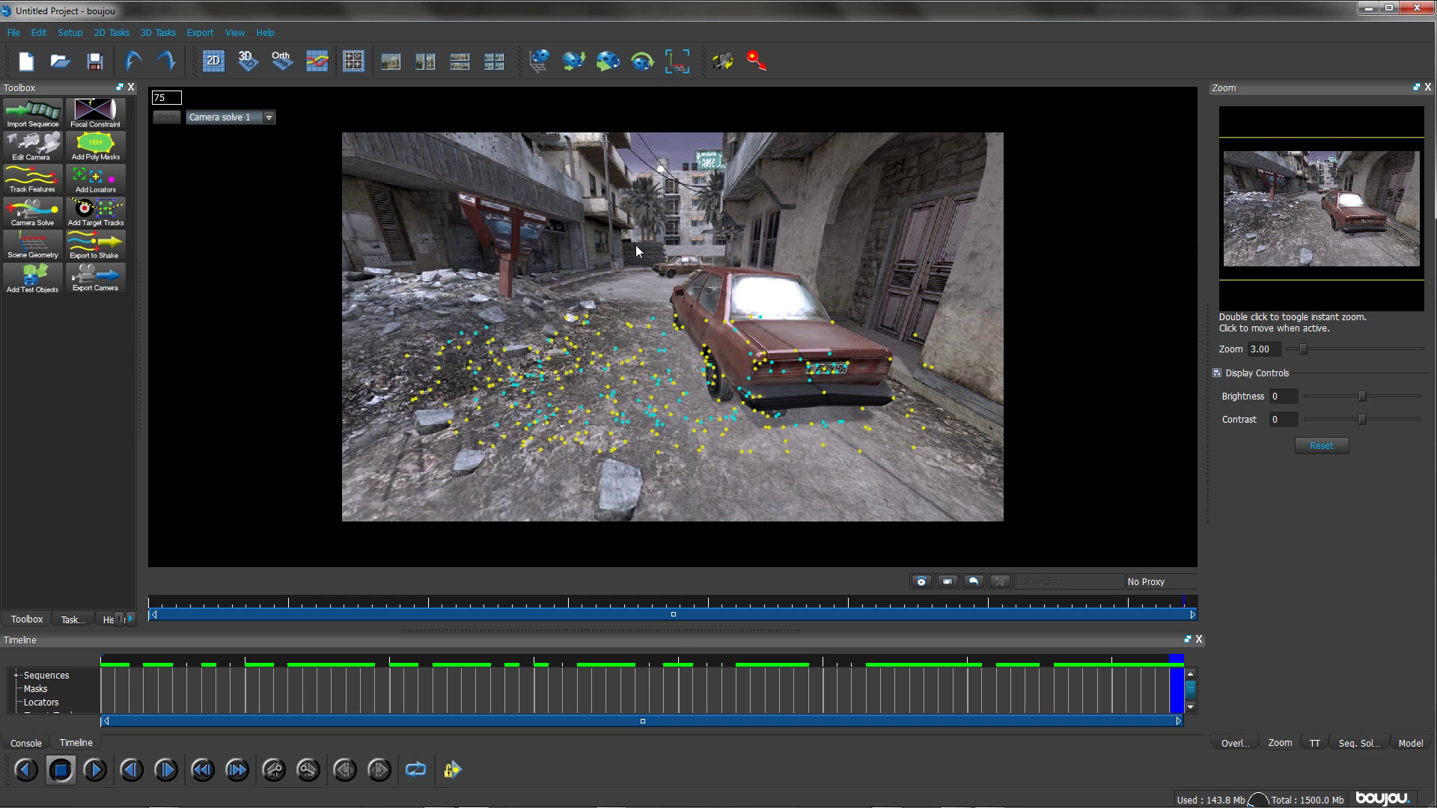
left_click_drag(342, 237, 529, 500)
key("Delete")
left_click_drag(990, 483, 755, 234)
key("Delete")
left_click_drag(687, 224, 807, 358)
key("Delete")
- Delete the stray floor clusters, then select the four remaining road-surface points and scrub to check
left_click_drag(764, 467, 732, 448)
left_click_drag(746, 466, 549, 388)
key("Delete")
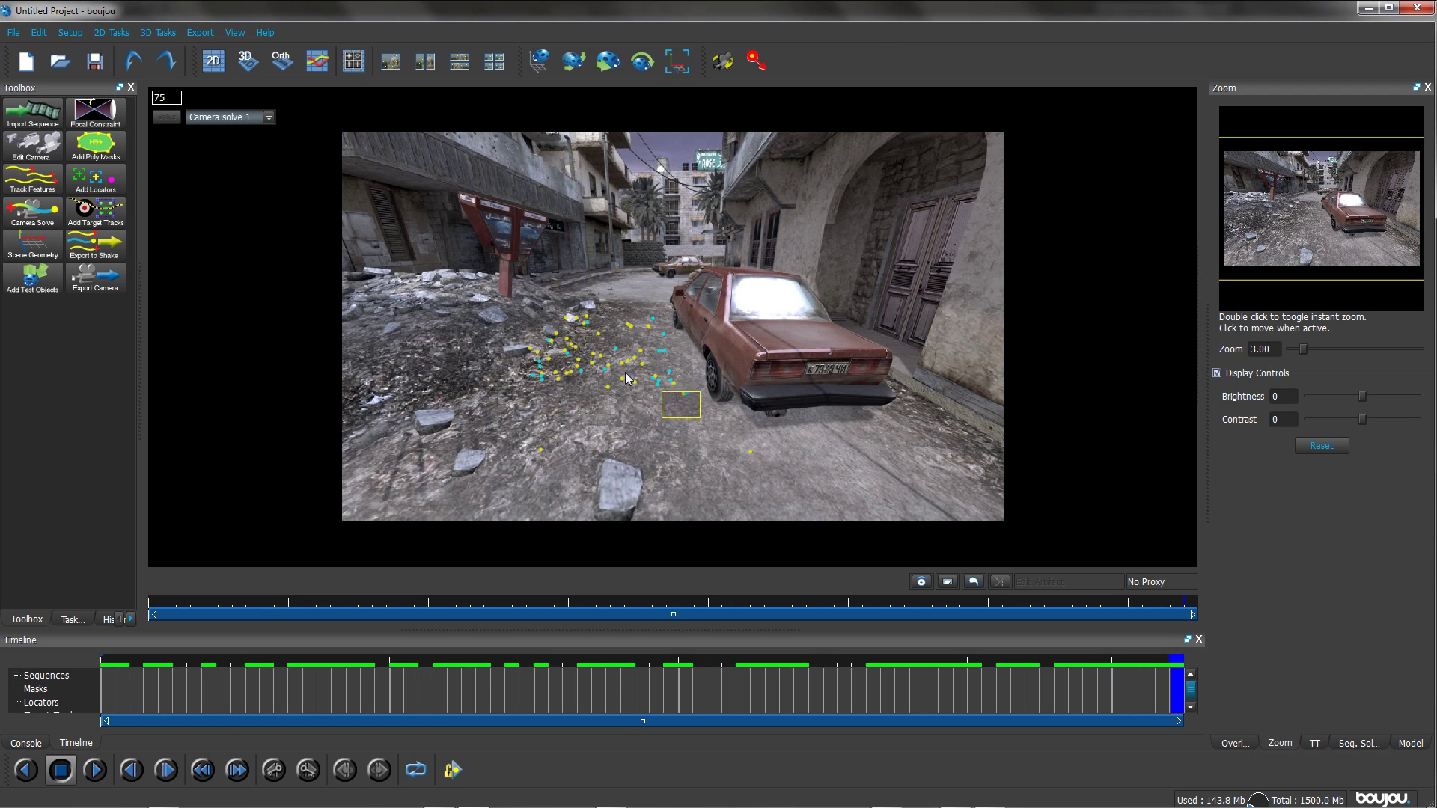
left_click_drag(701, 420, 514, 336)
key("Delete")
left_click_drag(707, 337, 534, 281)
key("Delete")
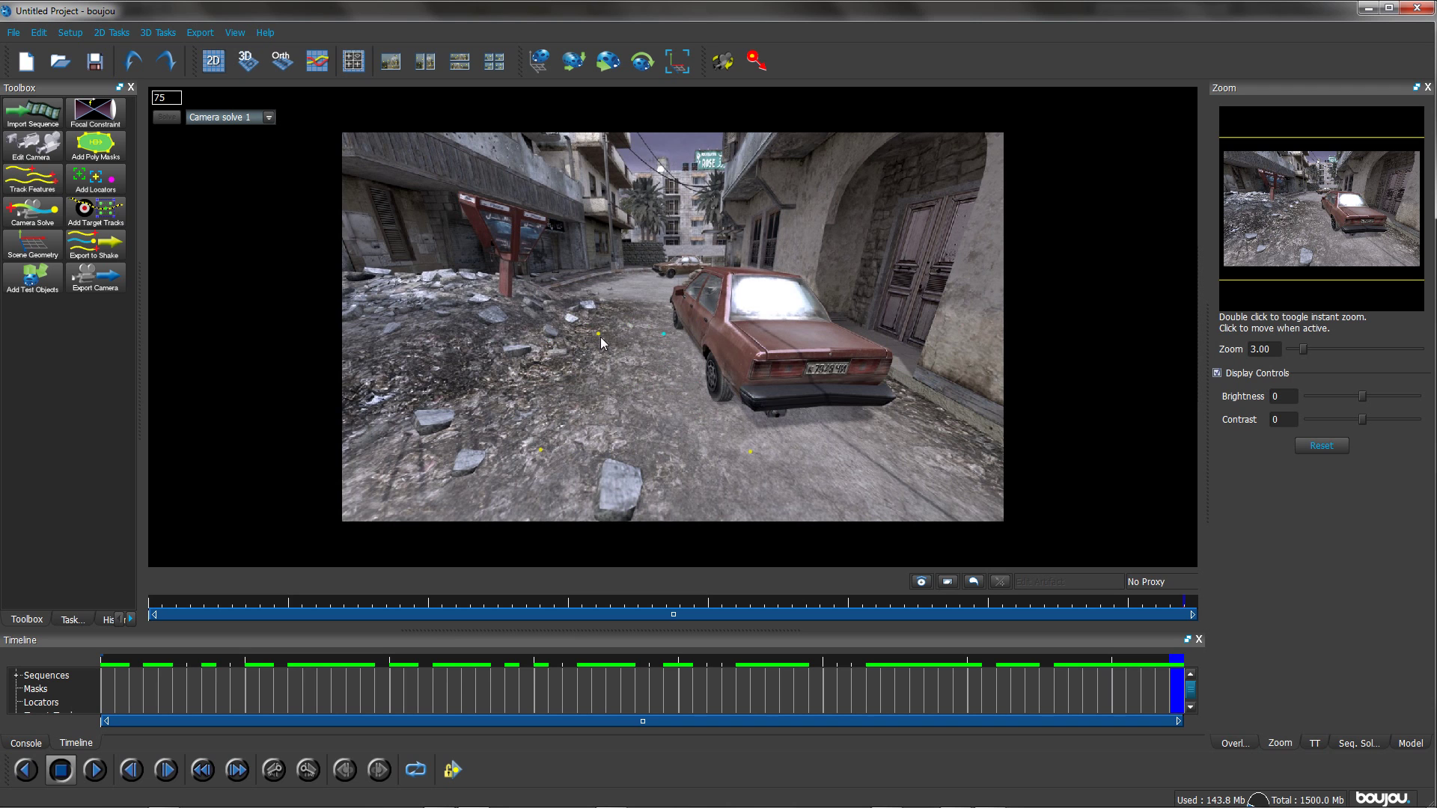
left_click_drag(505, 303, 823, 523)
mouse_move(1177, 661)
left_mouse_down()
mouse_move(86, 670)
mouse_move(1133, 666)
left_mouse_up()
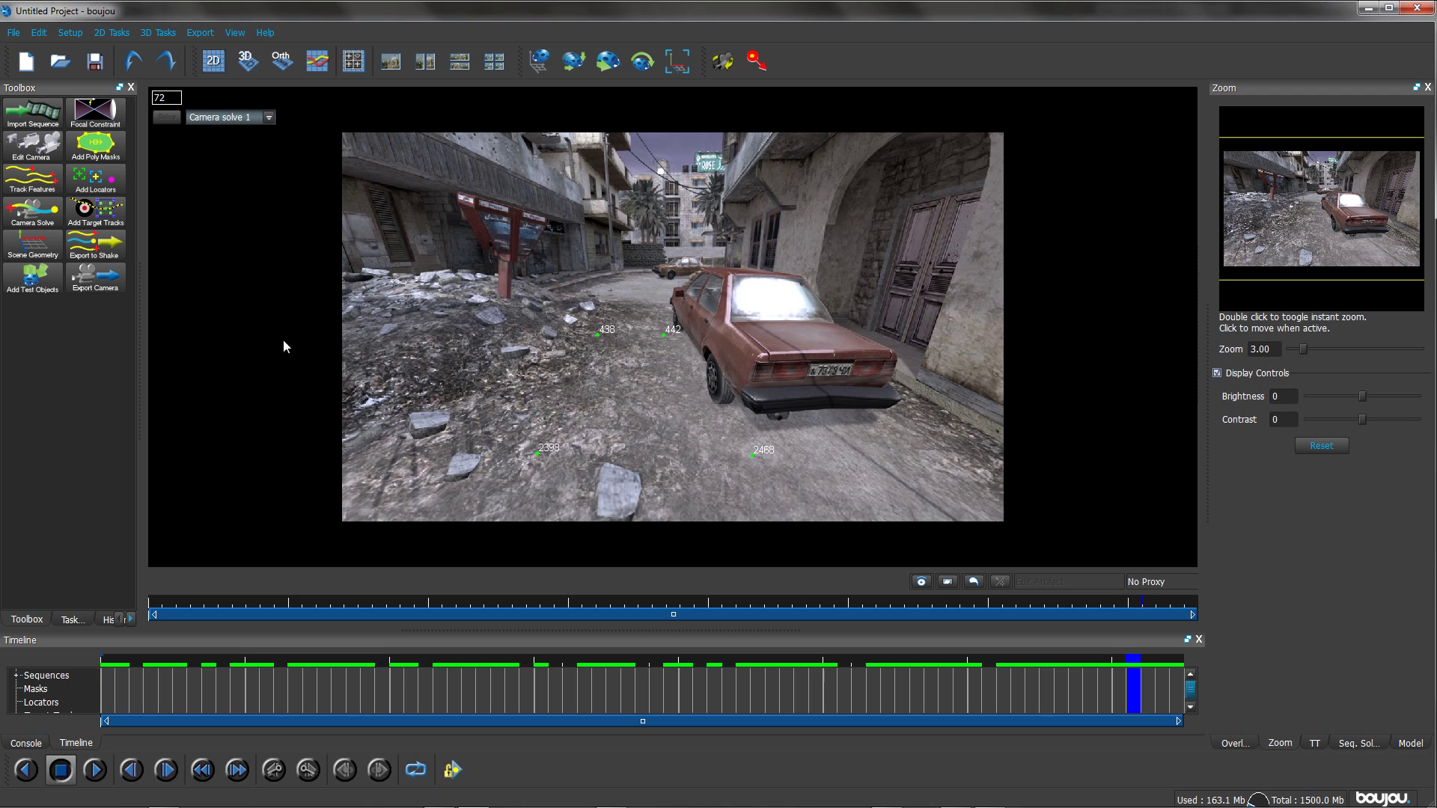
- Add an x-y plane scene geometry hint attached to the four selected floor tracks
left_click(32, 244)
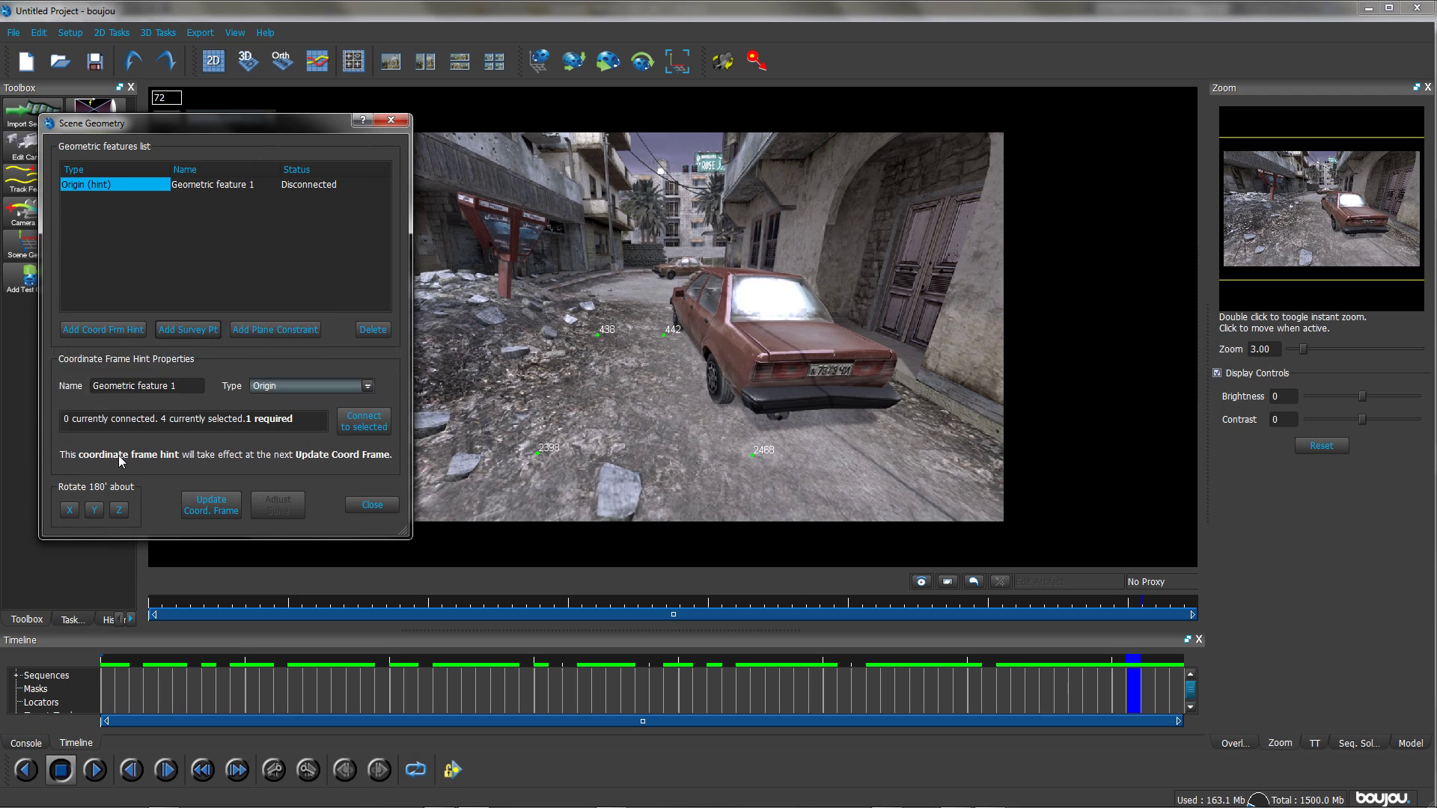
left_click(325, 403)
left_click(294, 458)
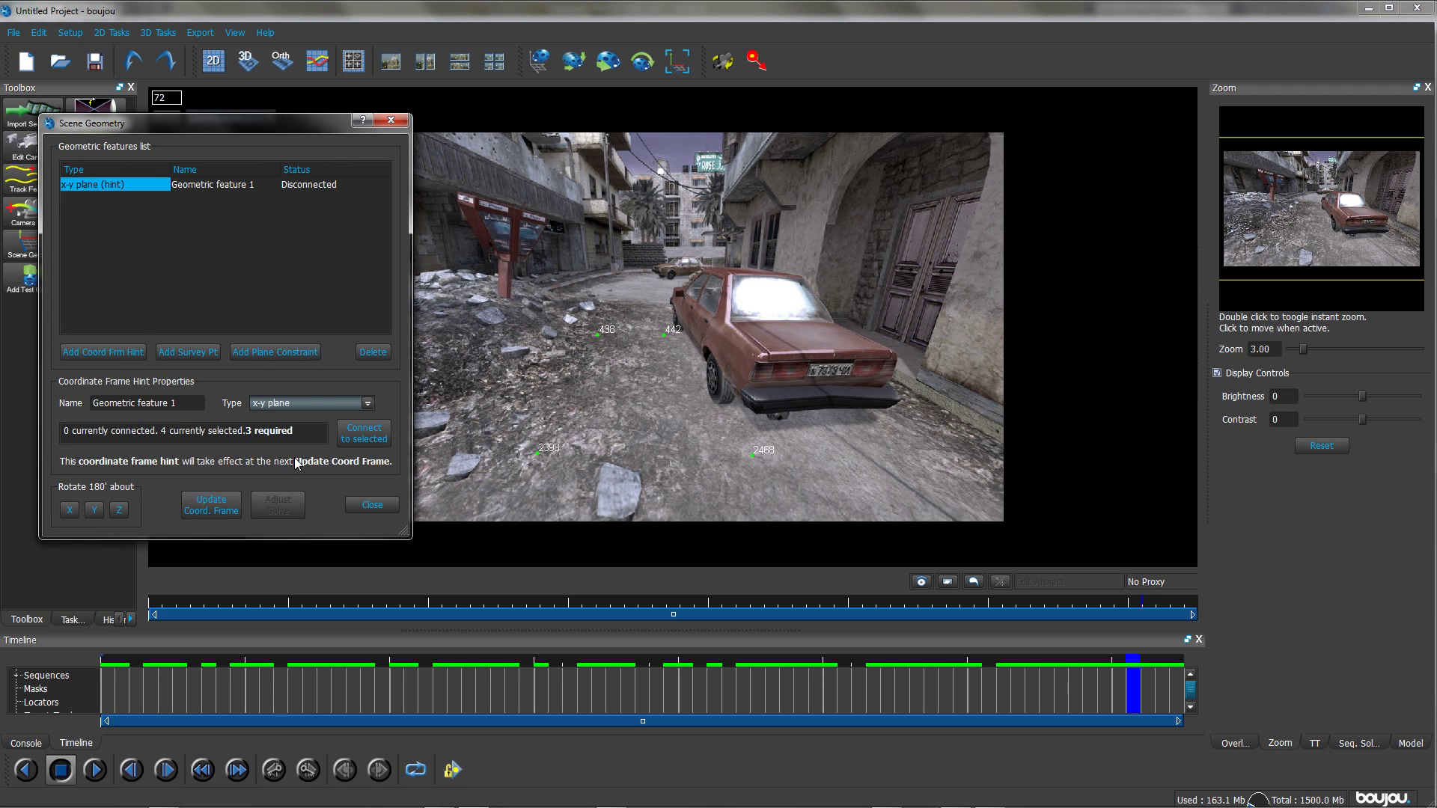
left_click(358, 430)
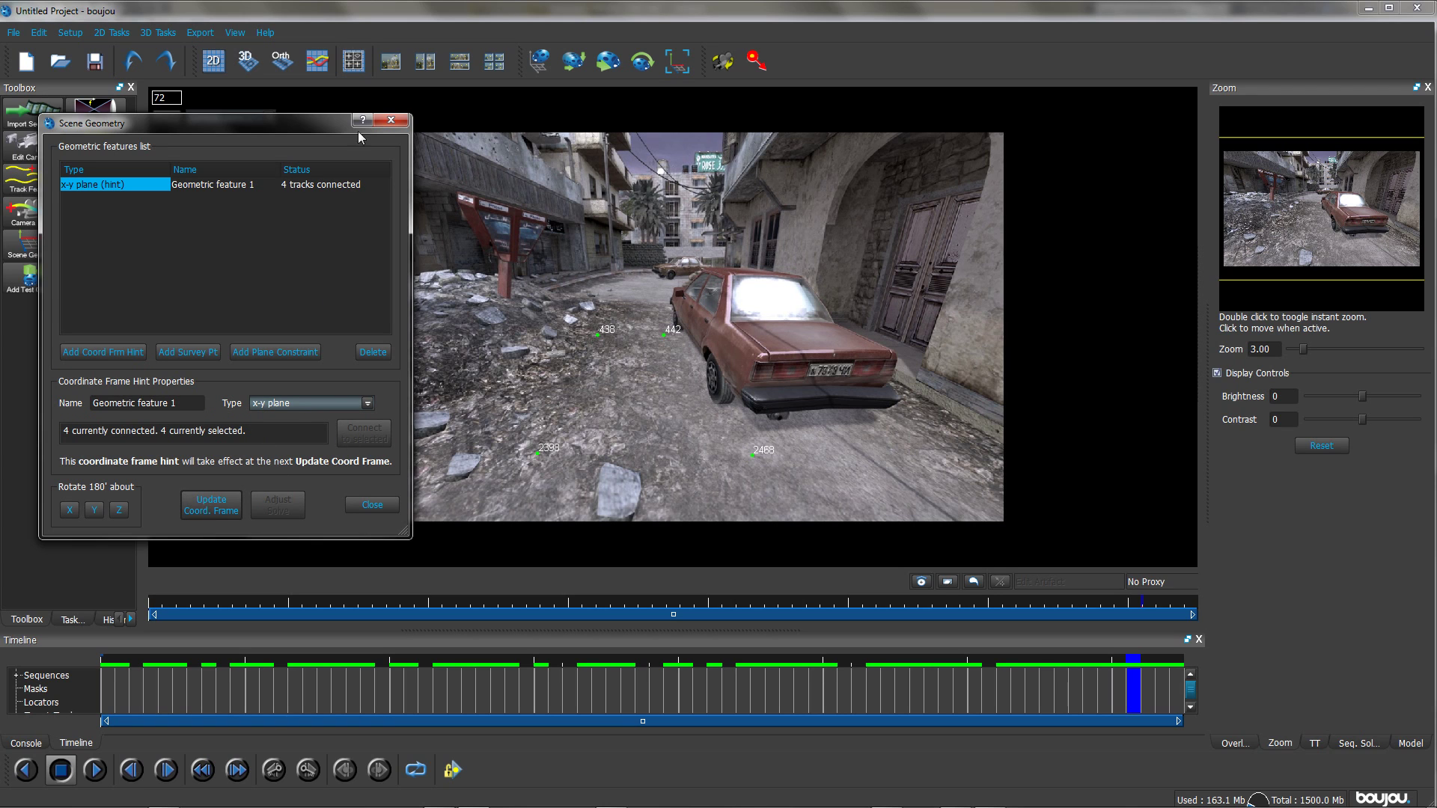
left_click(390, 121)
- Orbit the 3D view and look through the solved camera over the footage
left_click(247, 63)
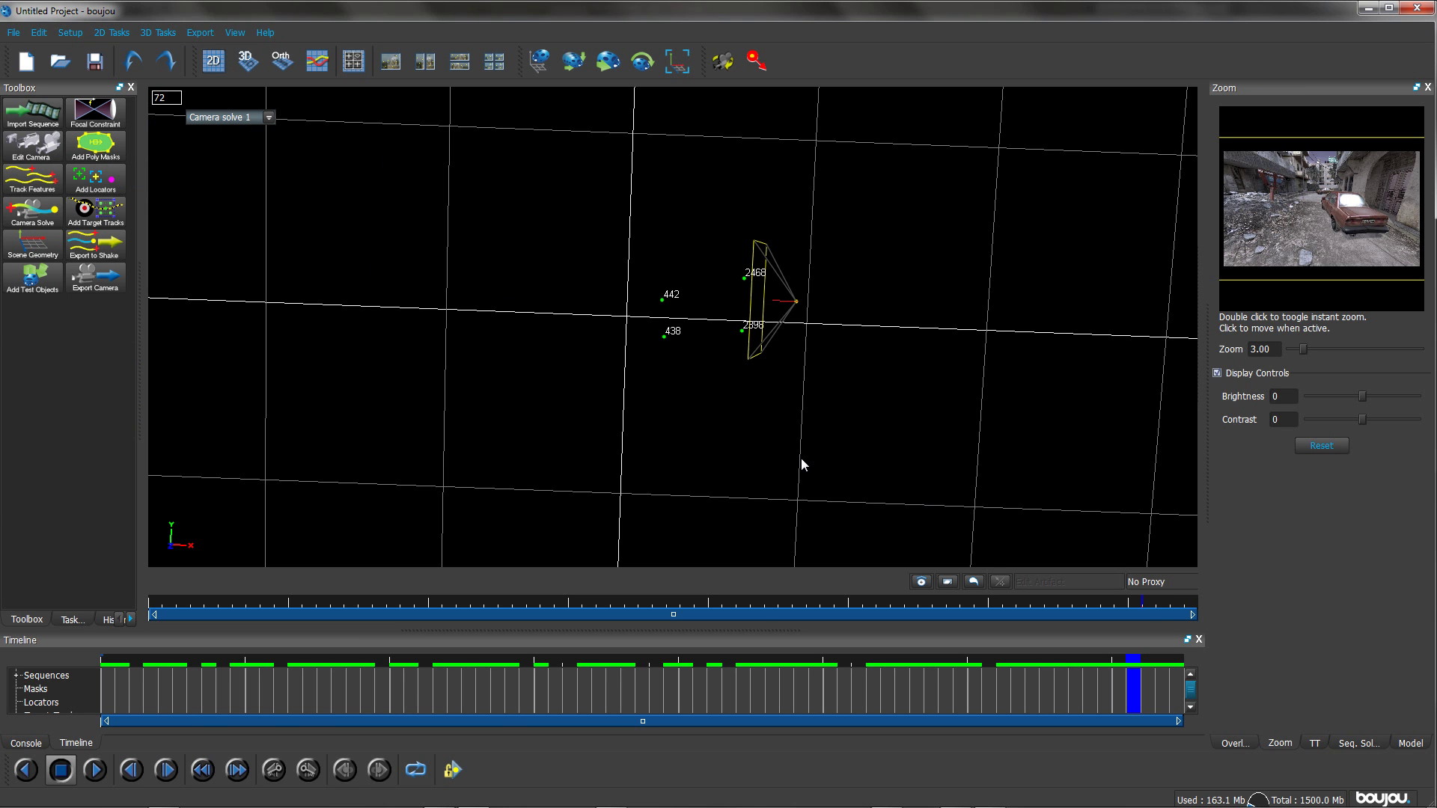
left_click_drag(802, 466, 760, 225)
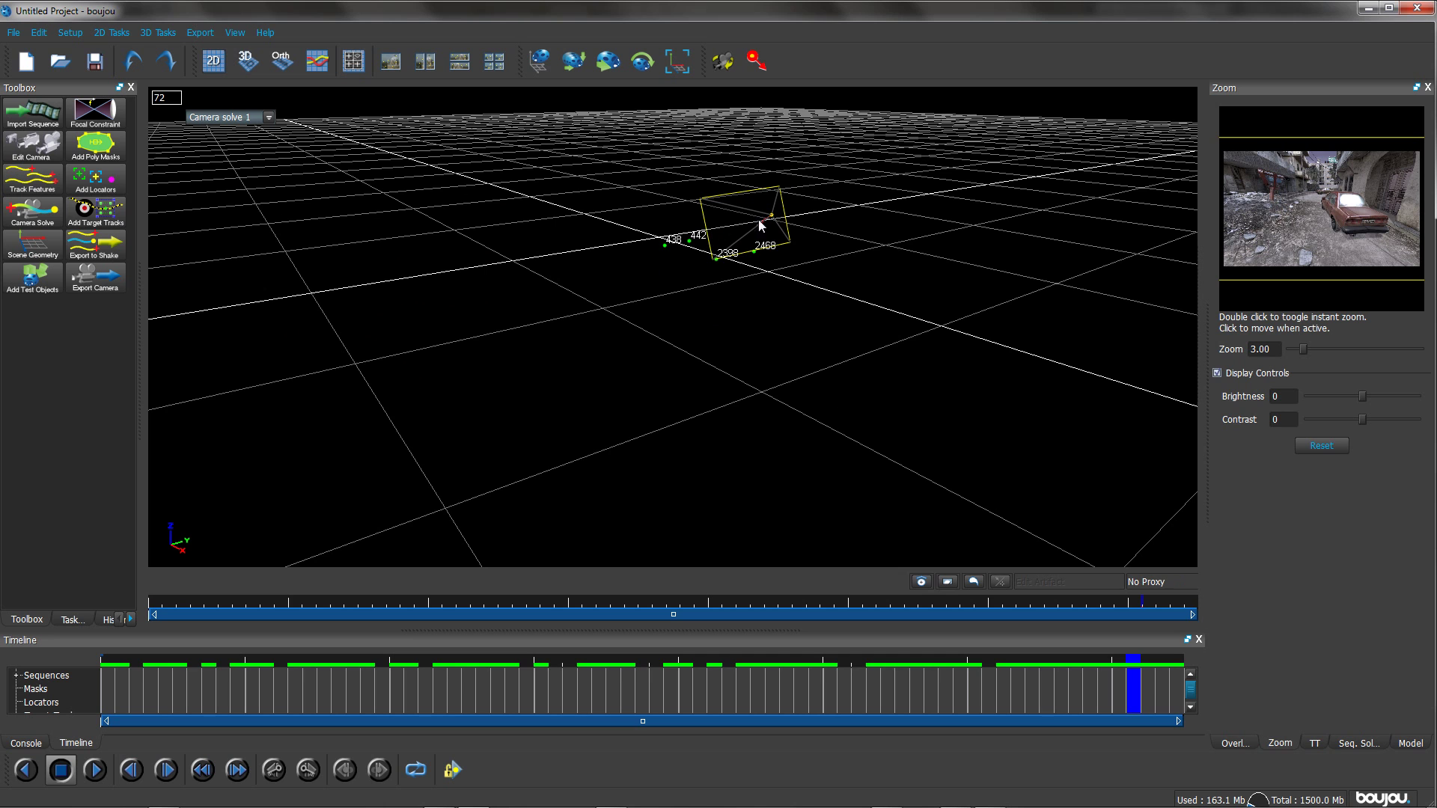
double_click(756, 220)
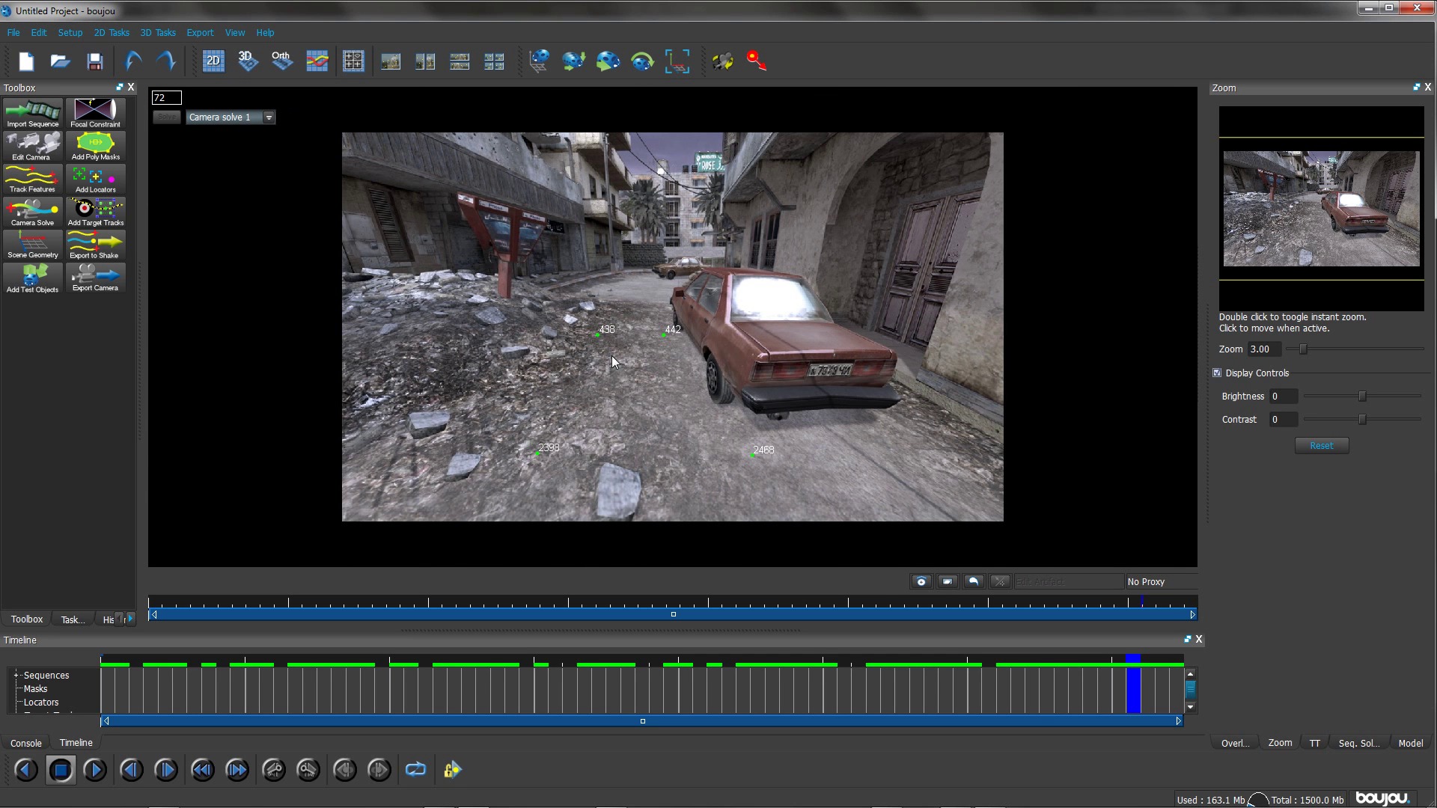
left_click(201, 33)
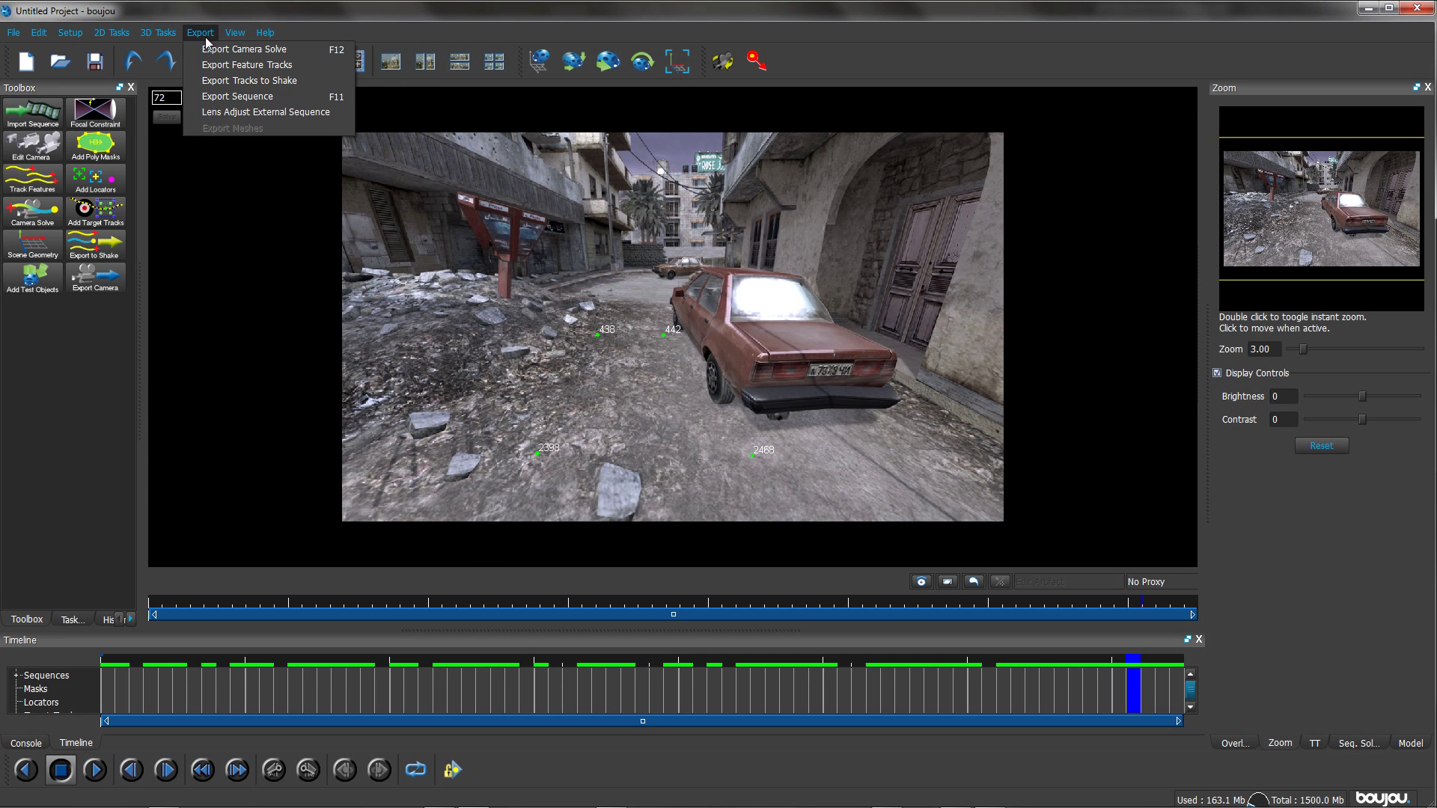
- Export the camera solve as a 3D Studio Max (*.ms) script, changing Scale Scene by from 100 to 1
left_click(212, 53)
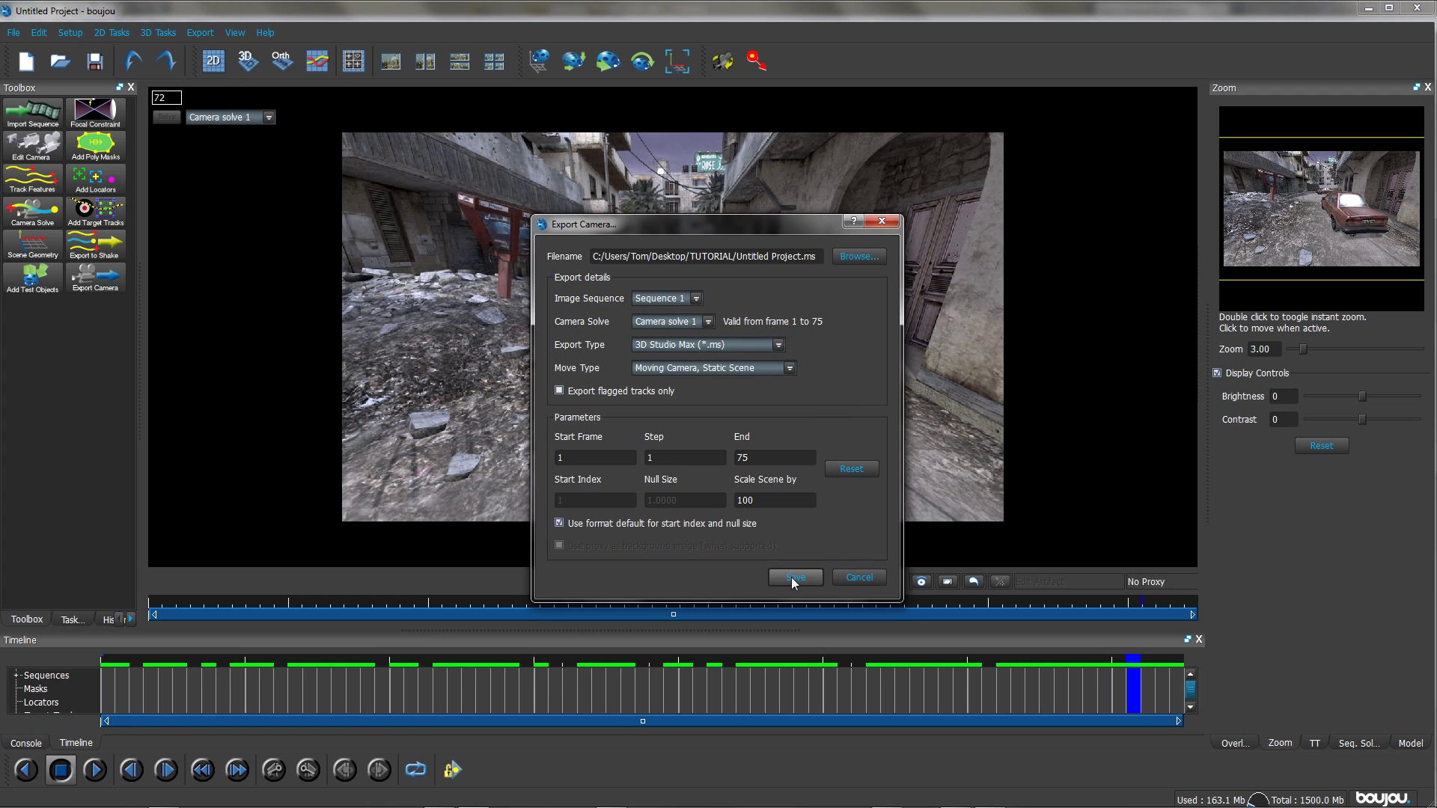
left_click(734, 346)
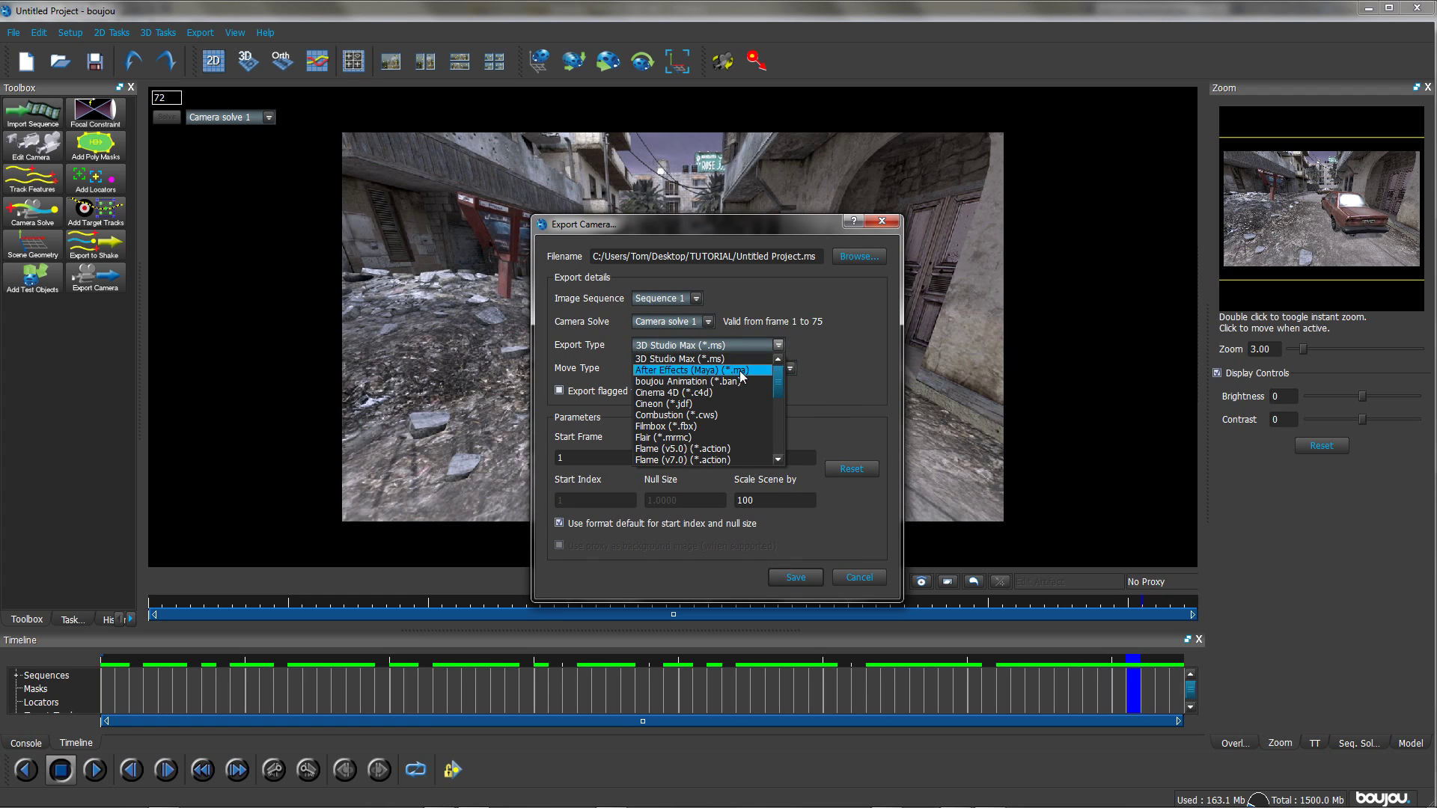
left_click_drag(778, 378, 812, 343)
left_click(840, 337)
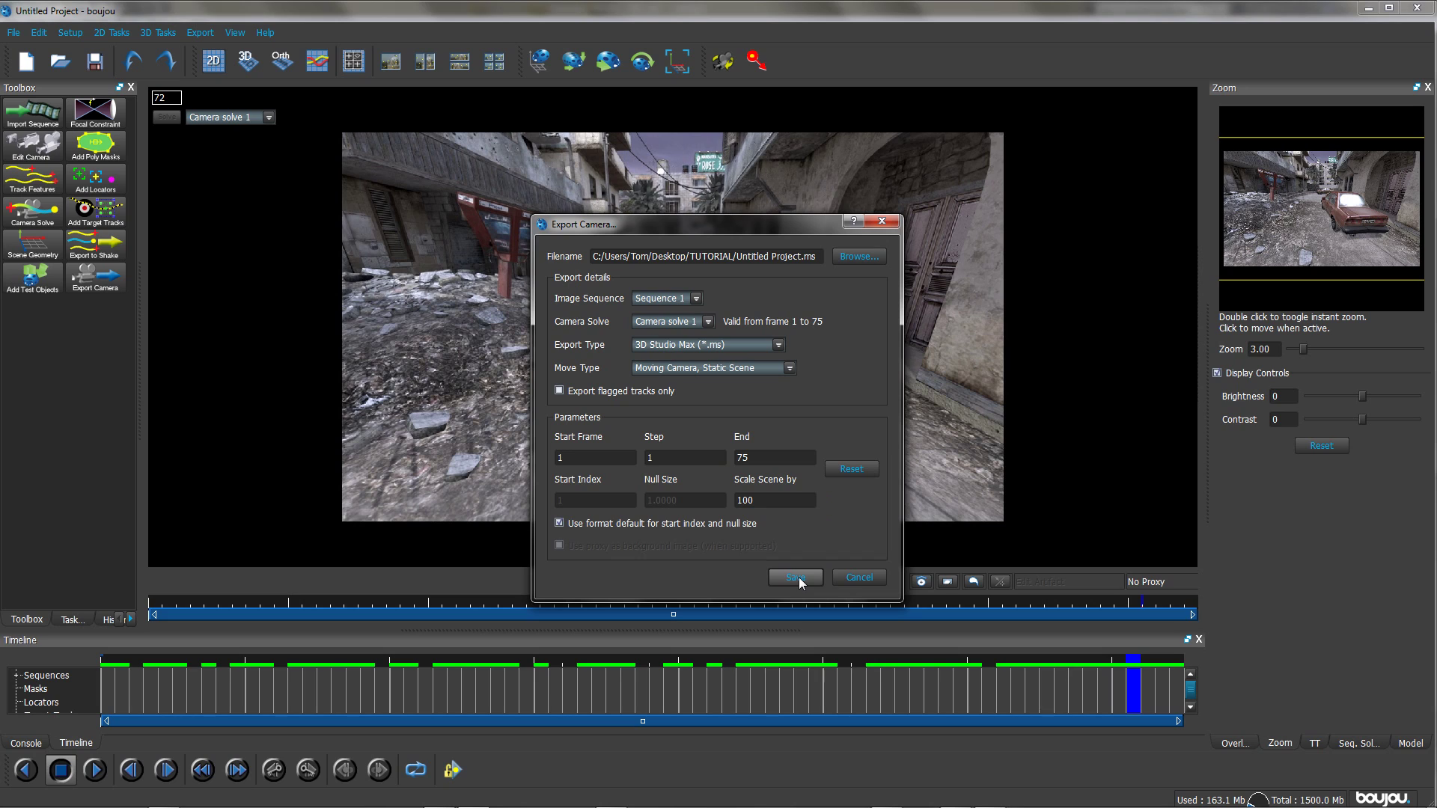
left_click_drag(773, 496, 735, 501)
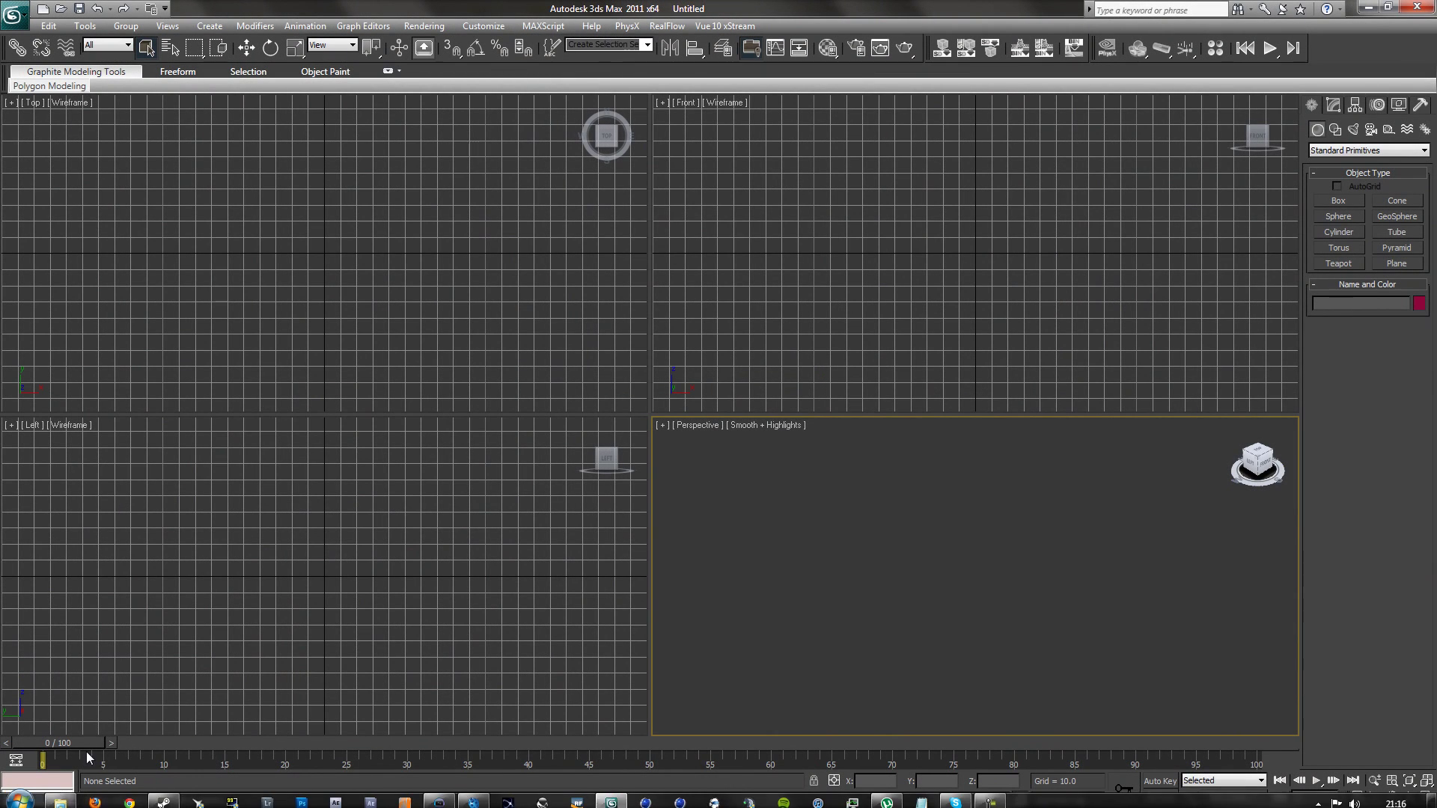
- Run Untitled Project.ms in the viewport and dismiss the FileIn syntax error
left_click(61, 791)
left_click_drag(368, 357, 885, 599)
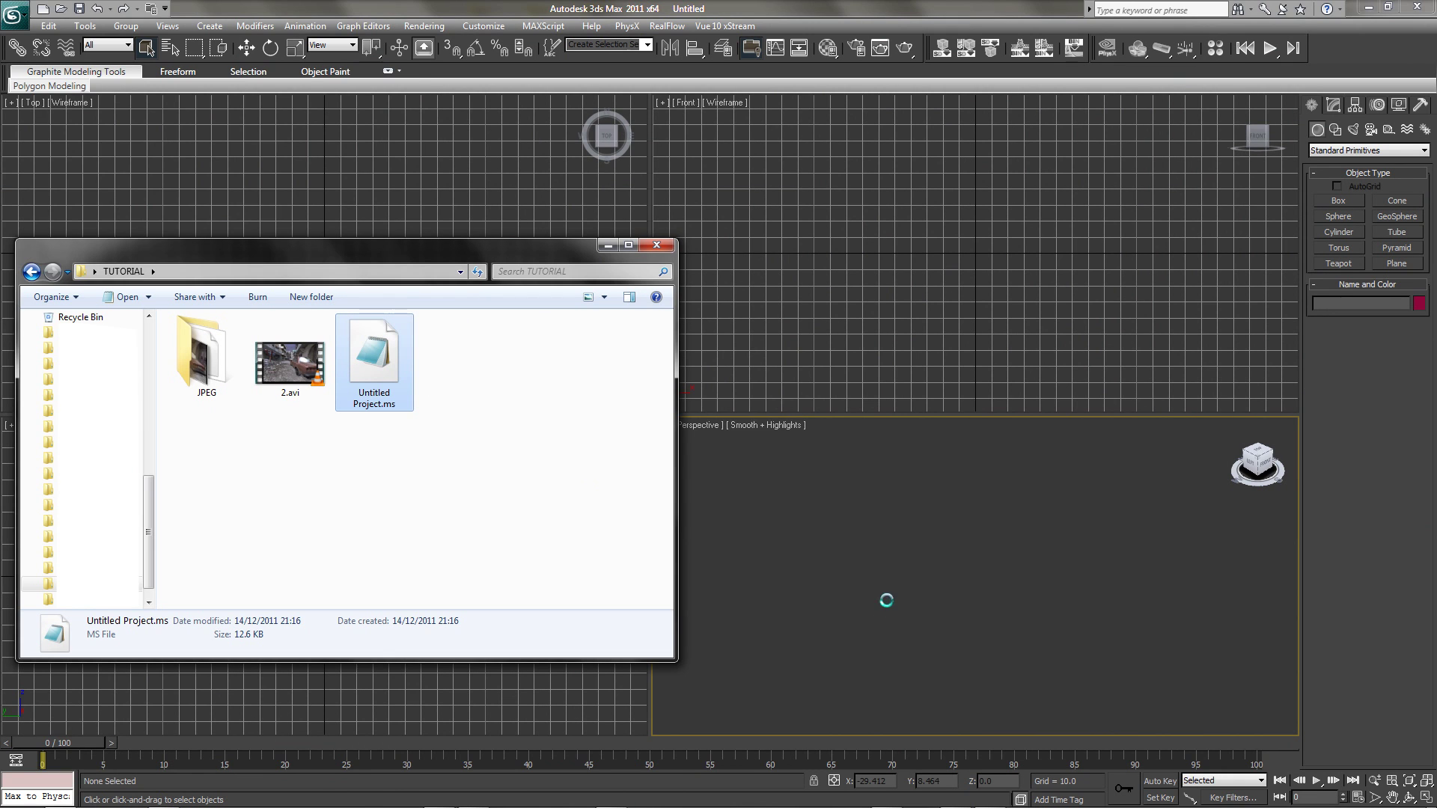
left_click(731, 452)
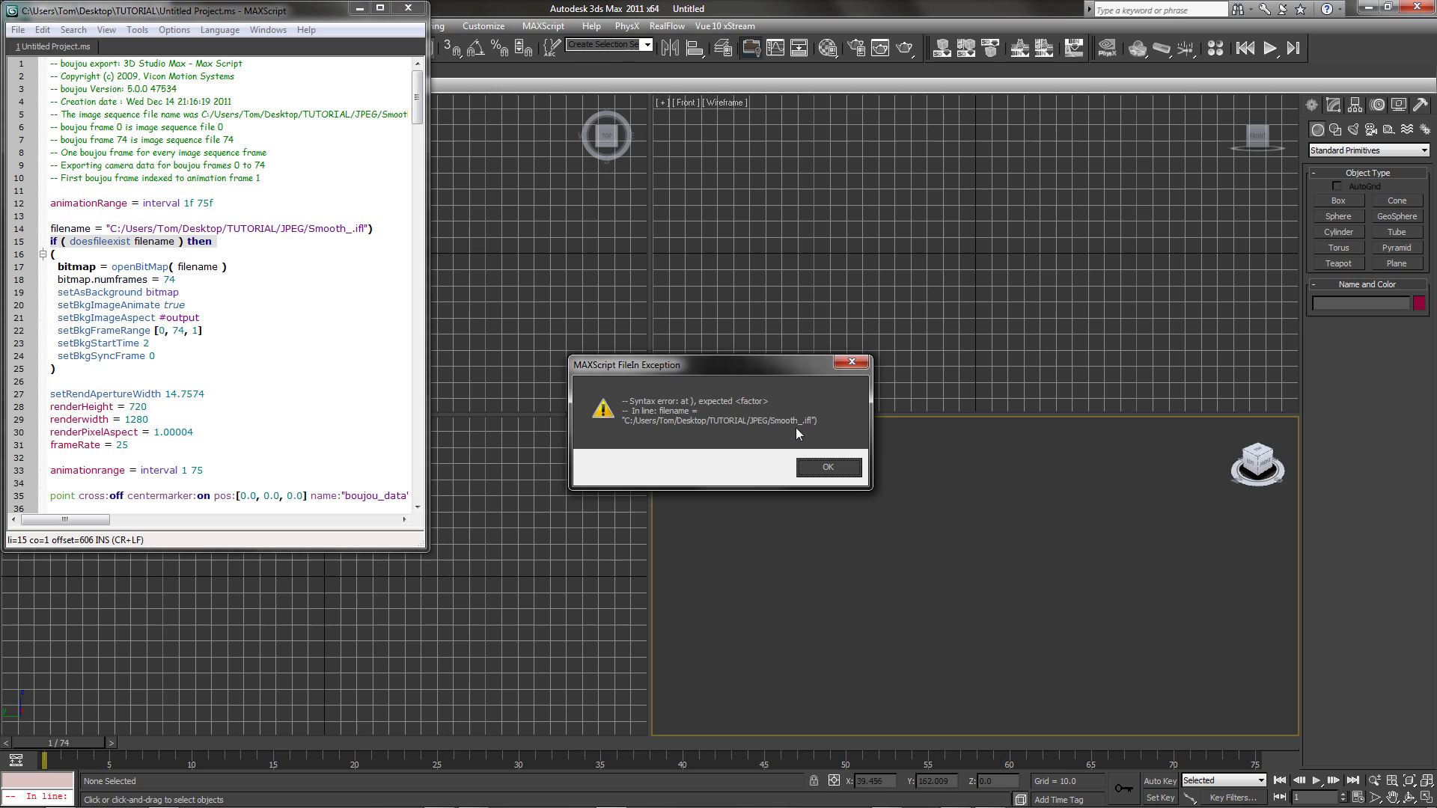
left_click(829, 467)
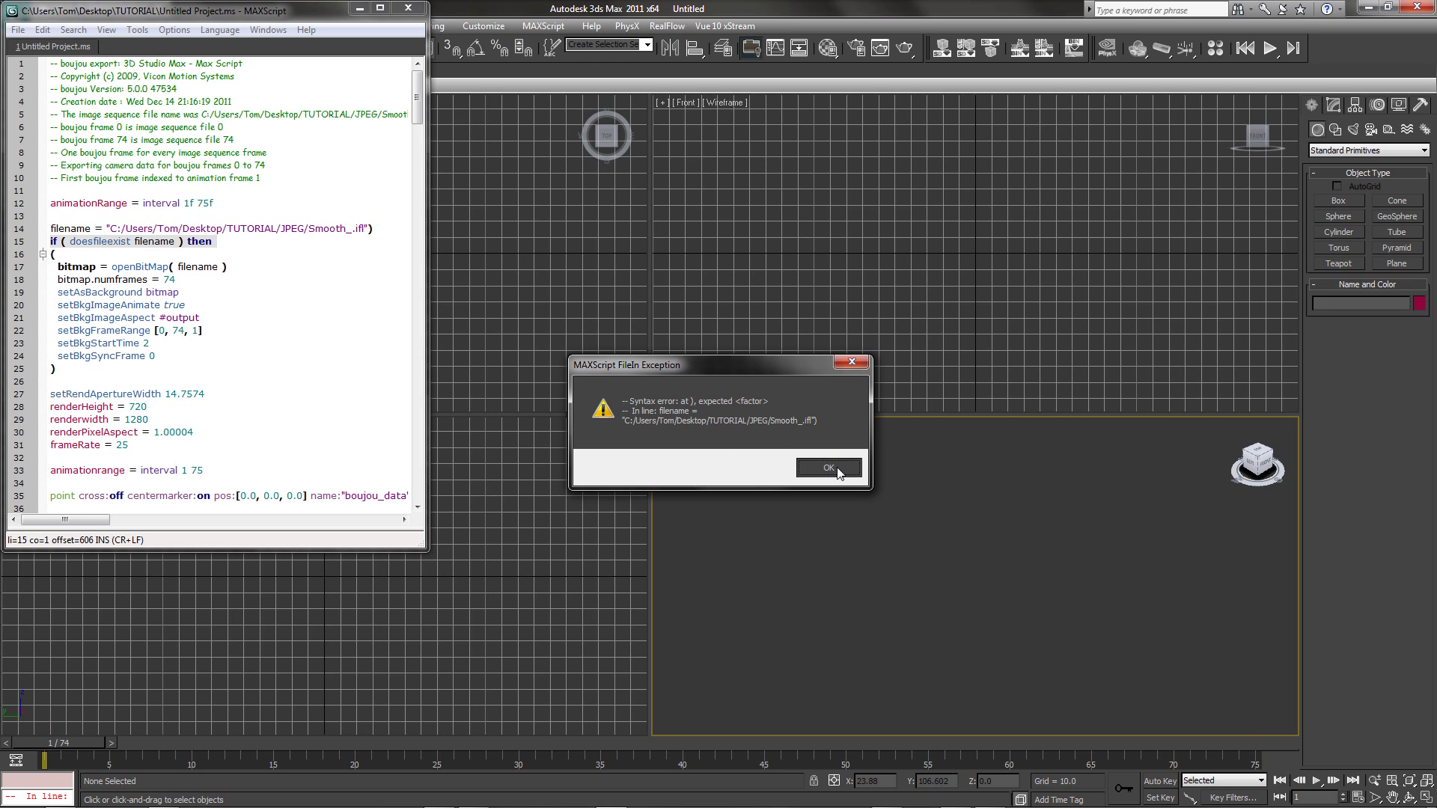
- Delete the extra closing bracket on line 14 and close the MAXScript editor
left_click(386, 234)
key("BackSpace")
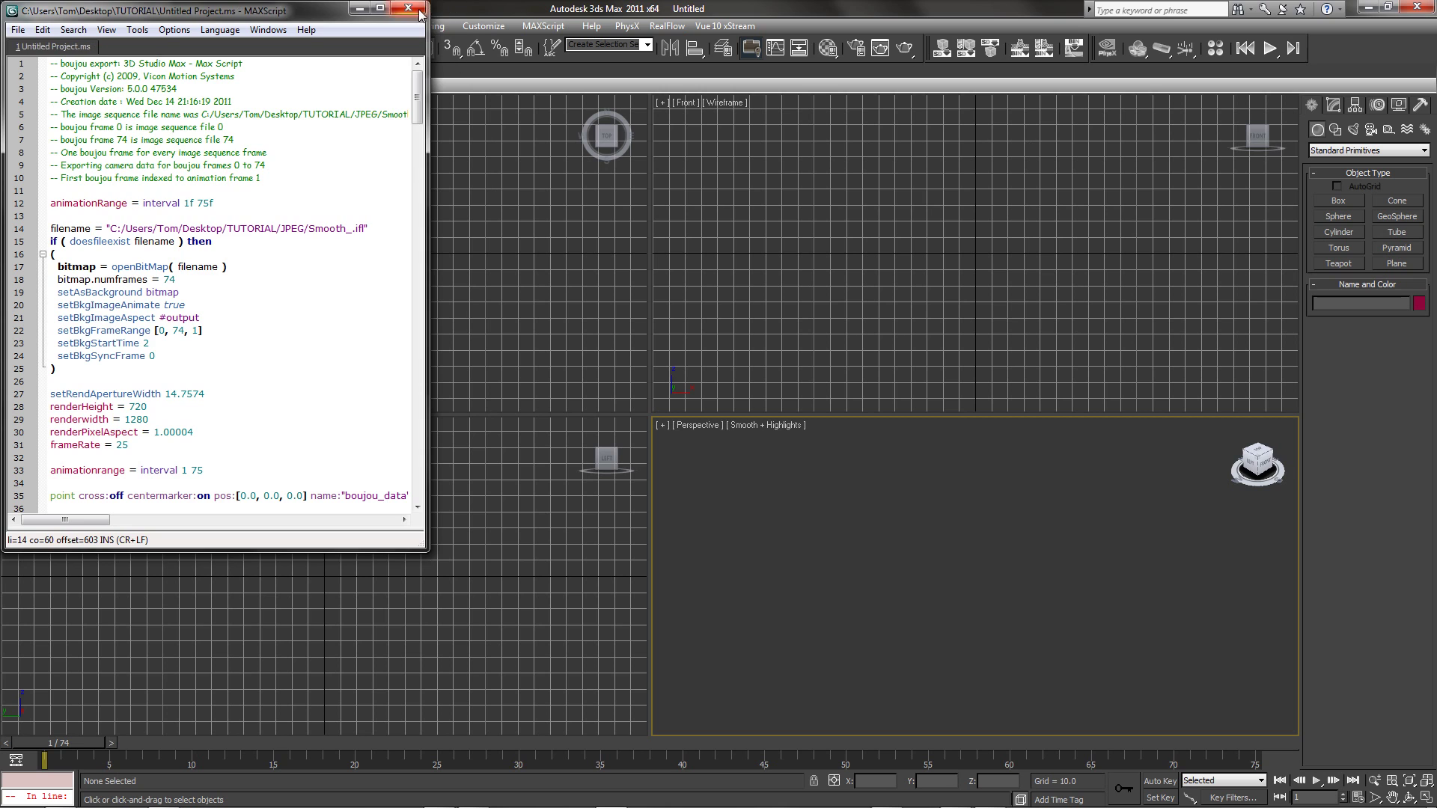
left_click(408, 8)
- Import Camera_1 and tracked points with the fixed script and view through Camera_1
left_click(63, 798)
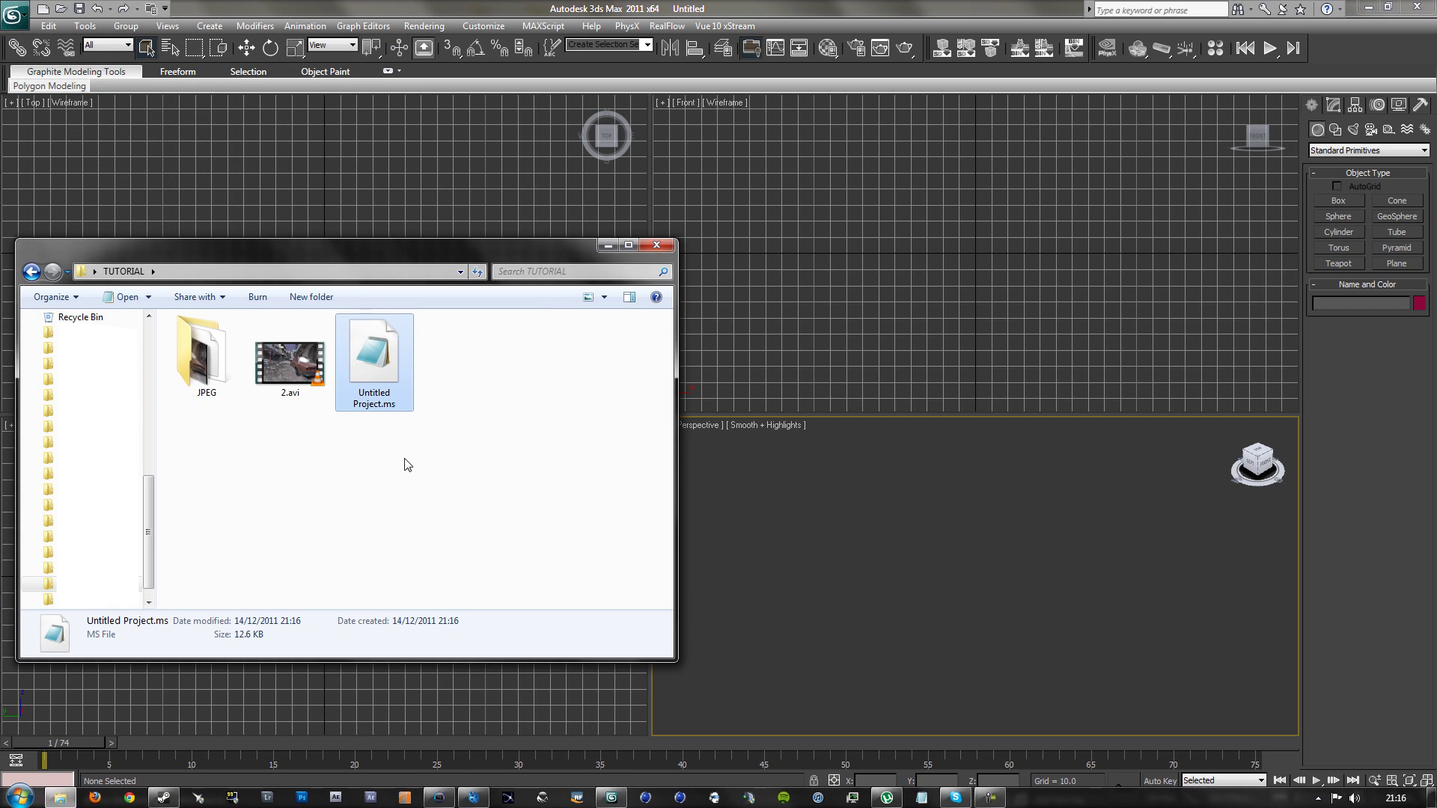
left_click_drag(356, 352, 883, 596)
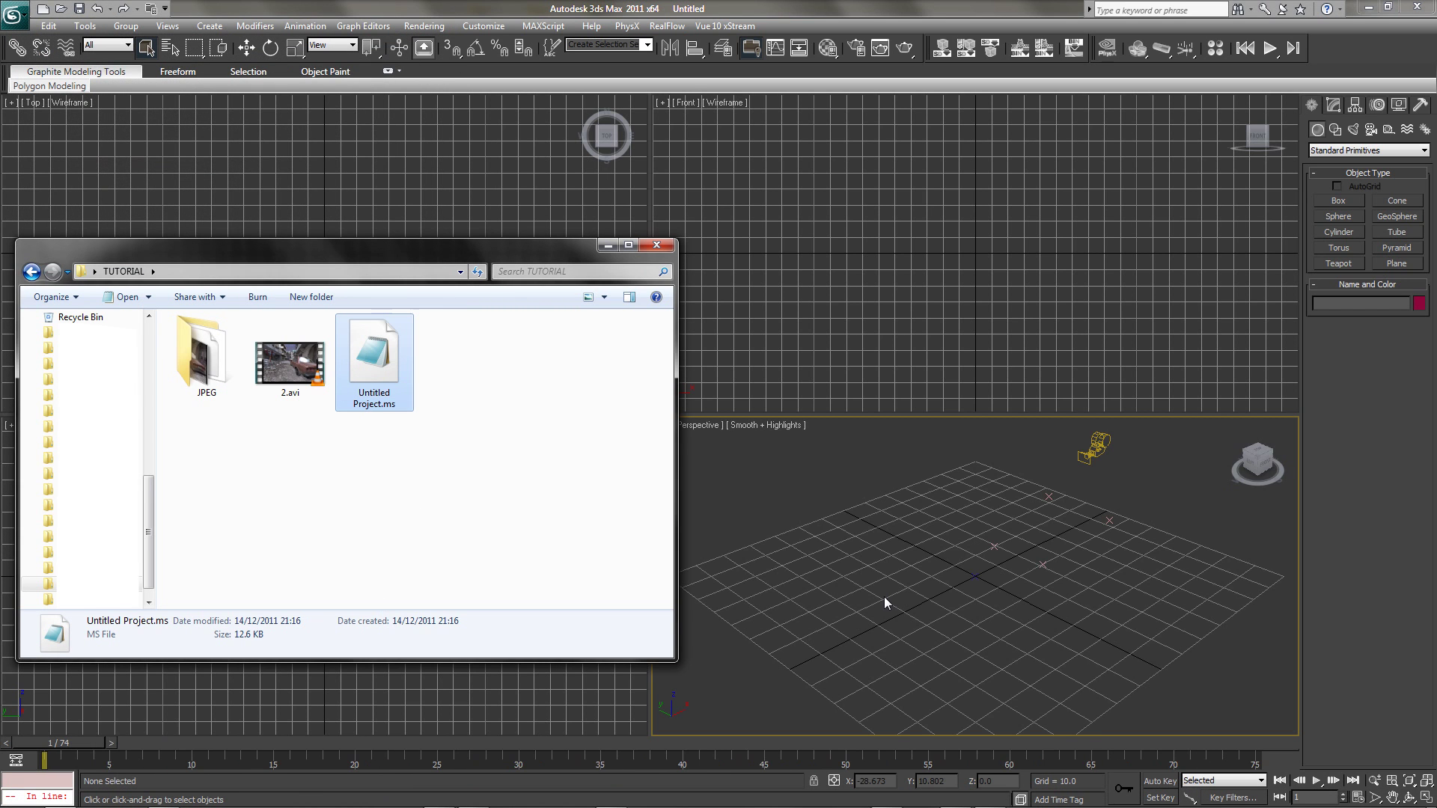
left_click(911, 558)
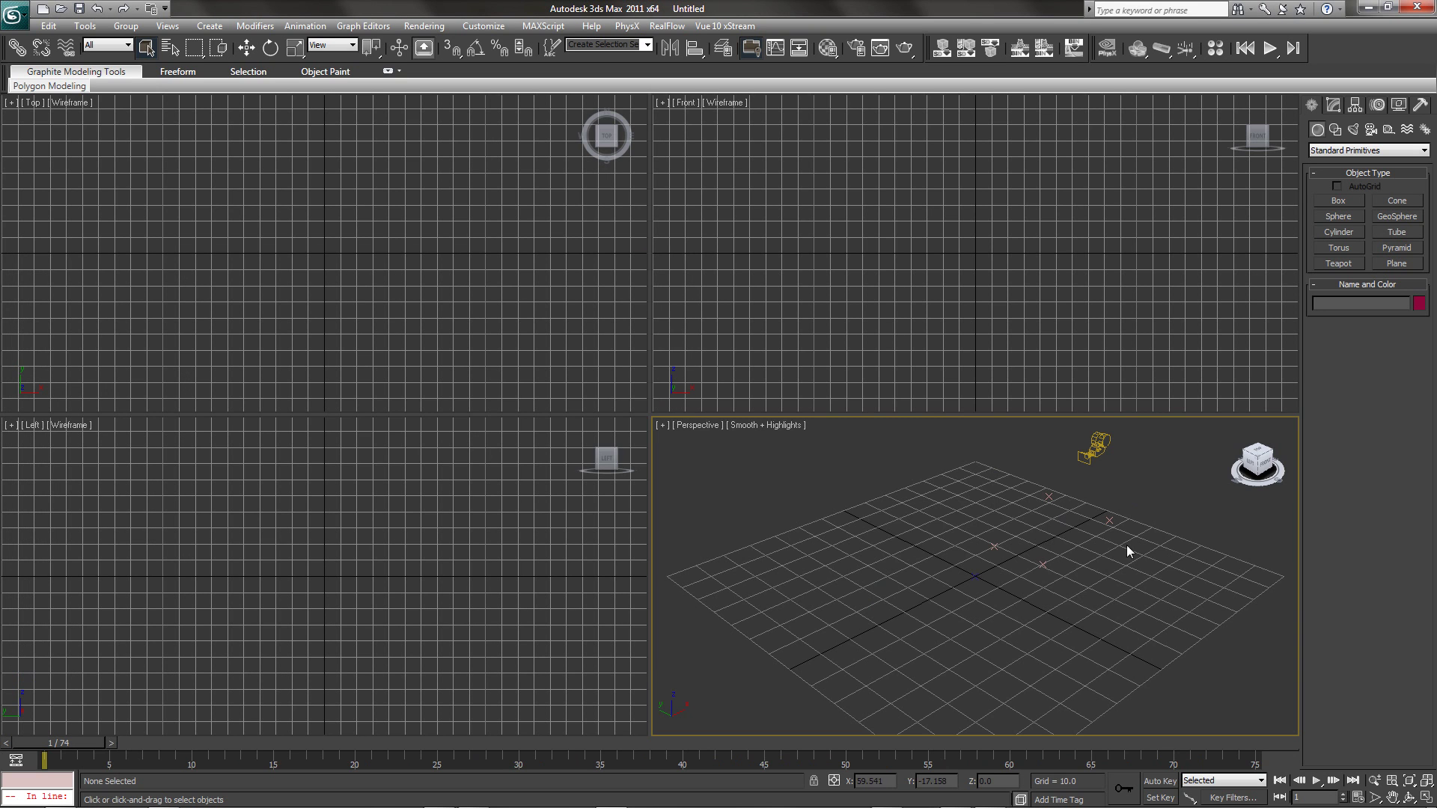
middle_click_drag(1125, 545, 953, 572, "alt")
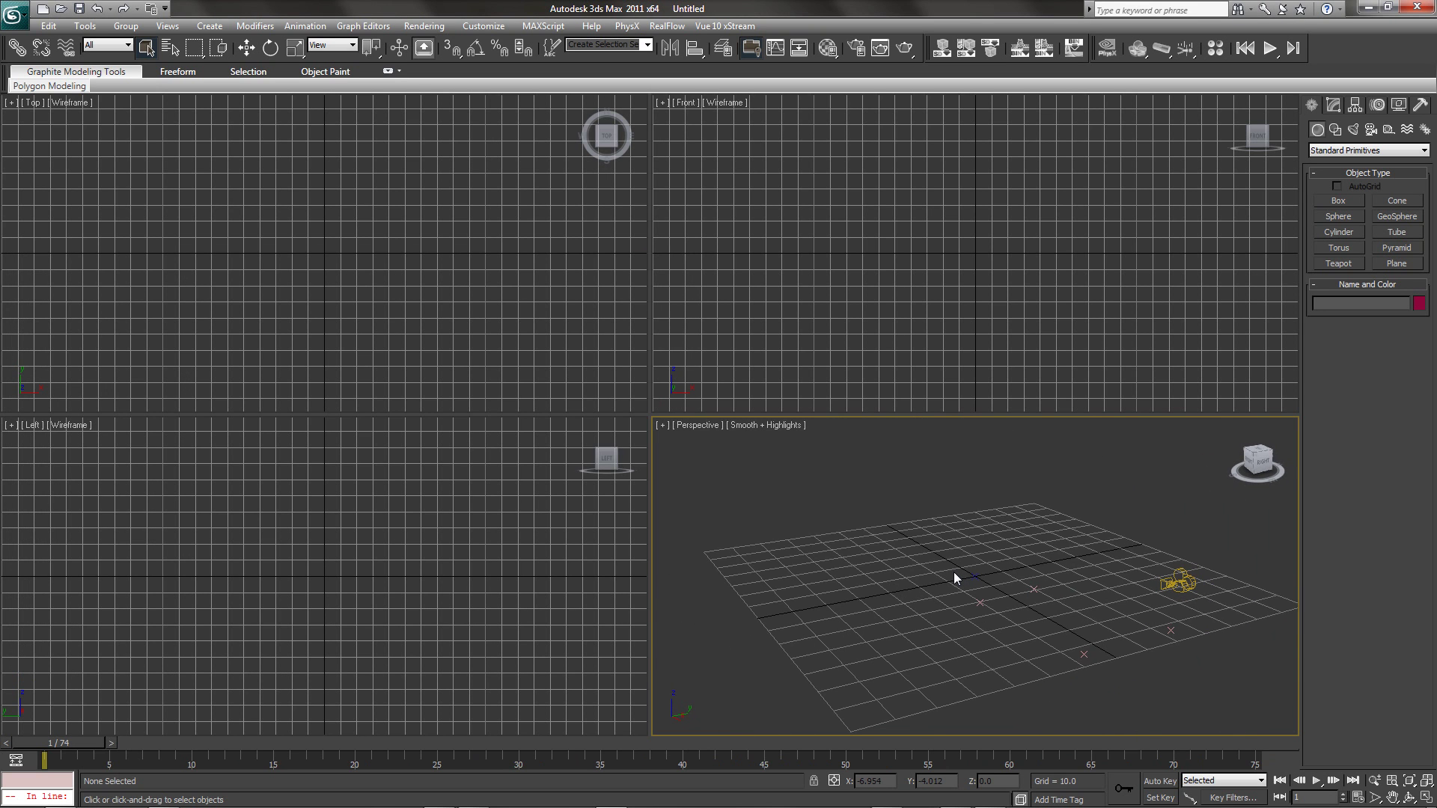
key("c")
left_click_drag(43, 756, 1265, 645)
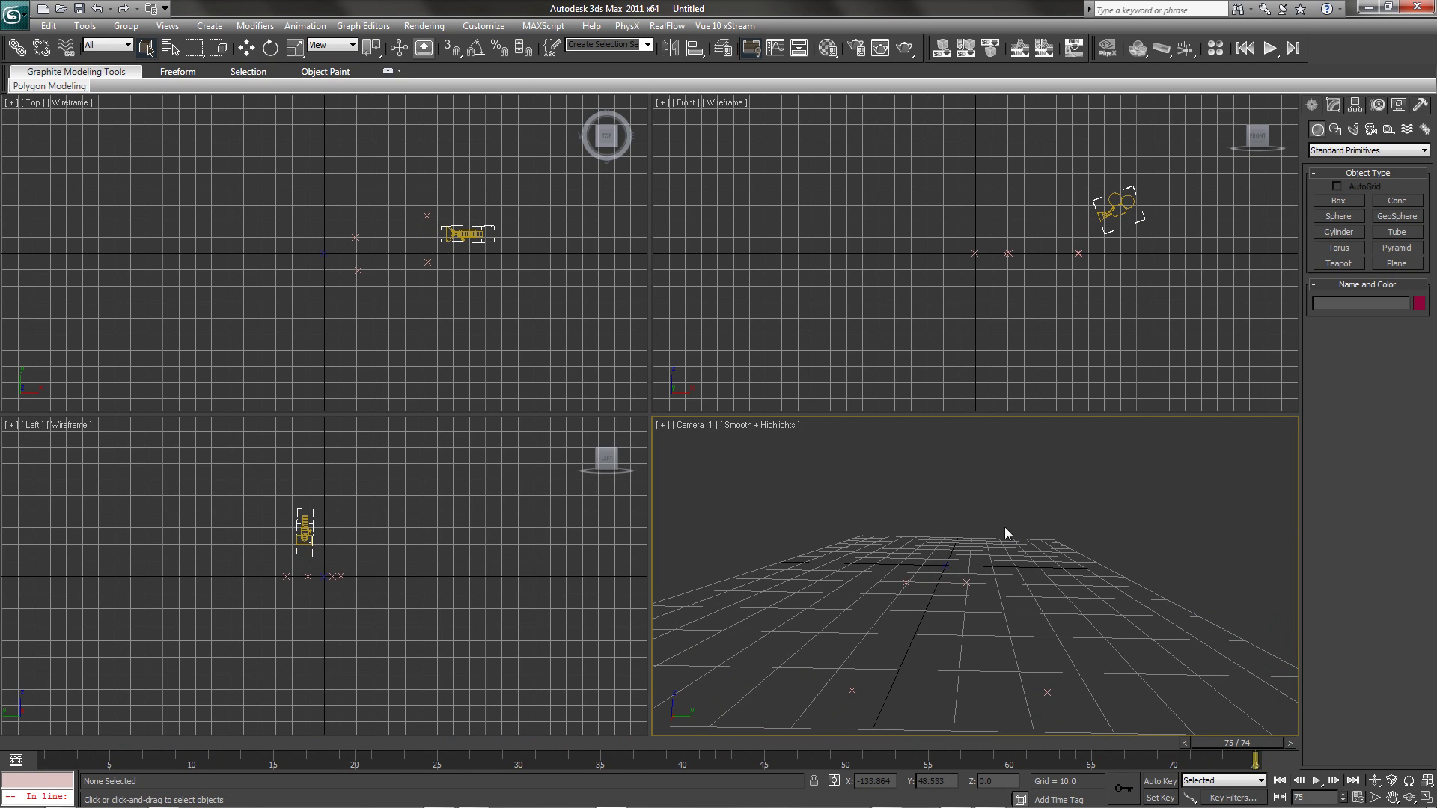
- Display the Smooth footage as the Camera_1 viewport background
key("alt+b")
left_click(744, 461)
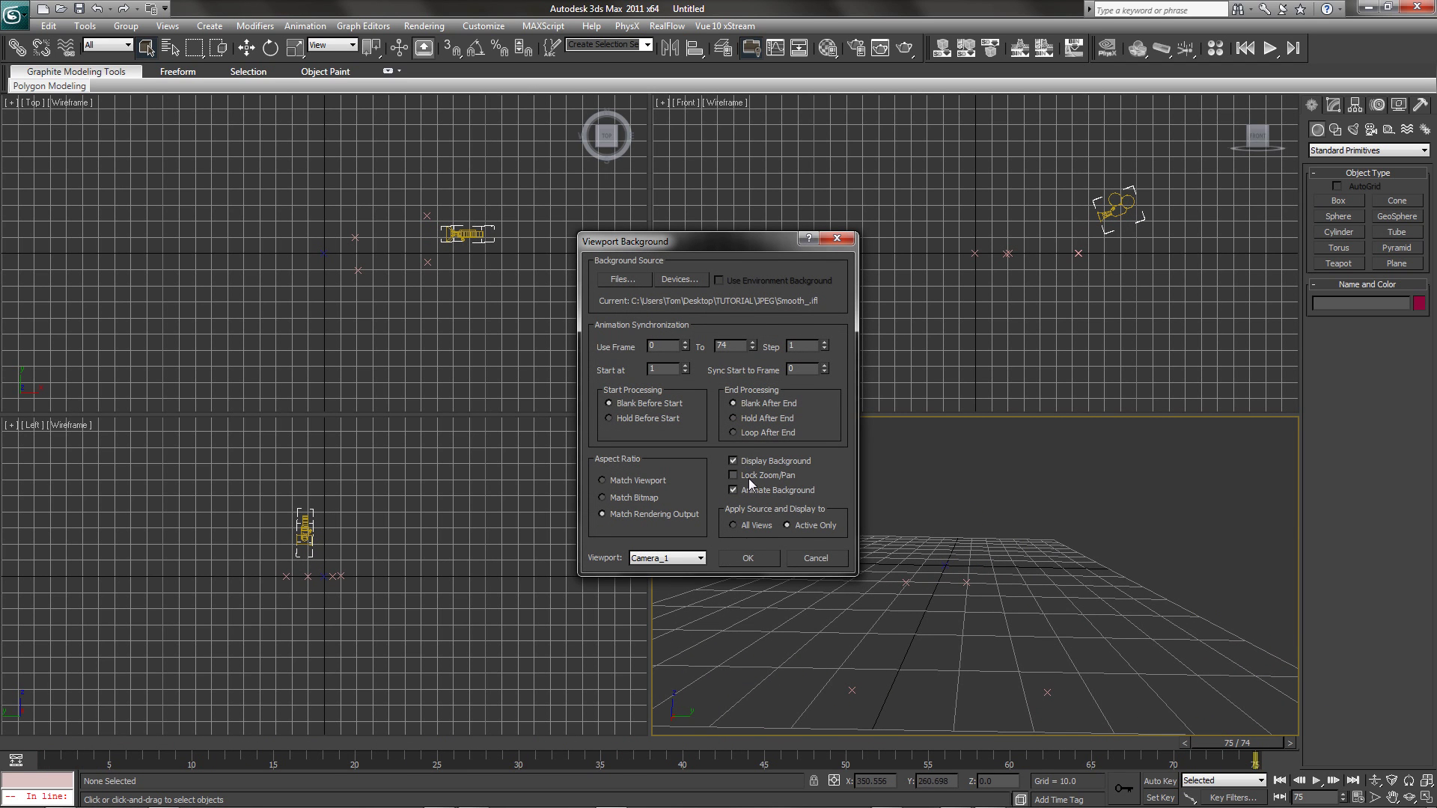
left_click(745, 558)
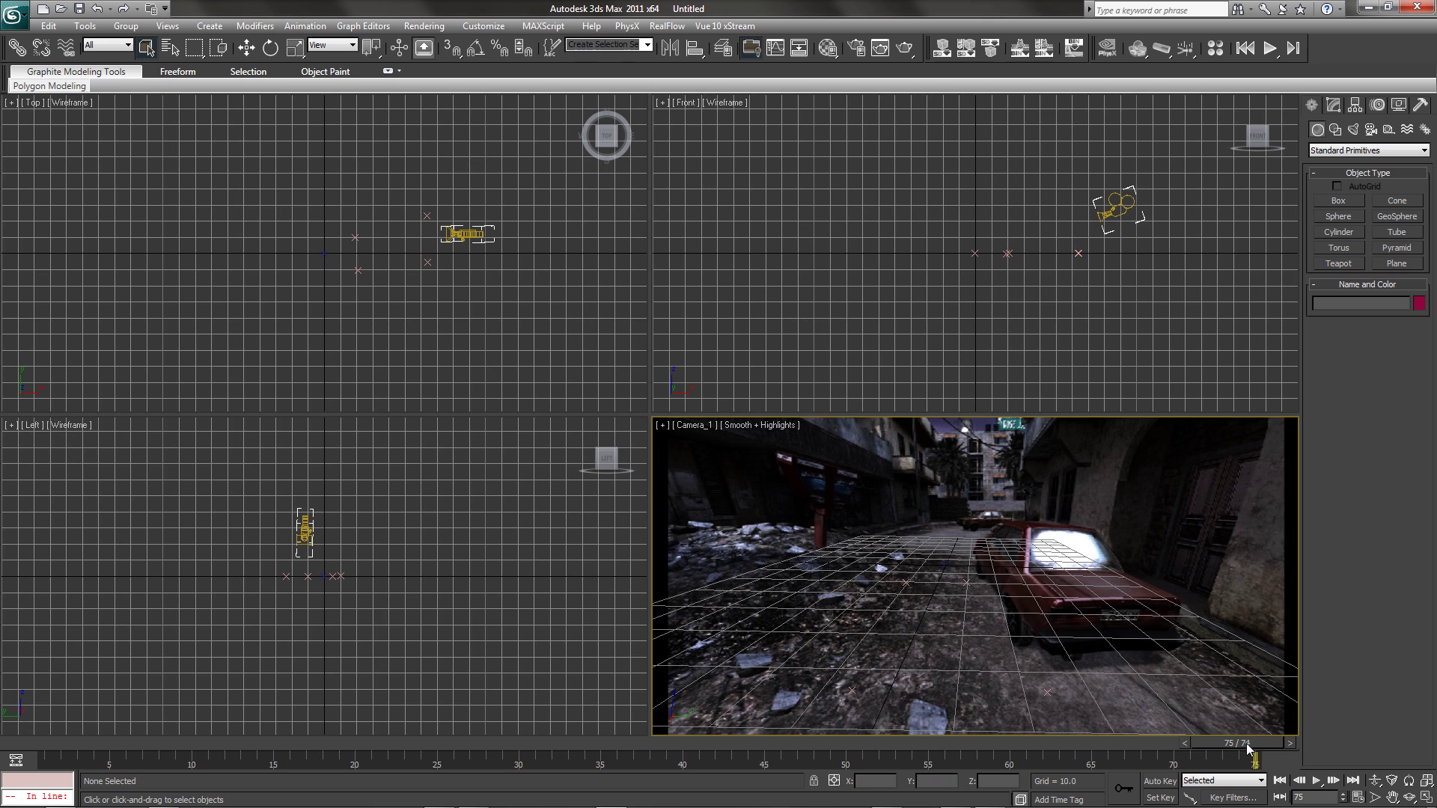
left_click_drag(1246, 746, 455, 739)
- Draw Box001 on the street near the red car and confirm it holds through frame 75
left_click(456, 742)
left_click(1339, 201)
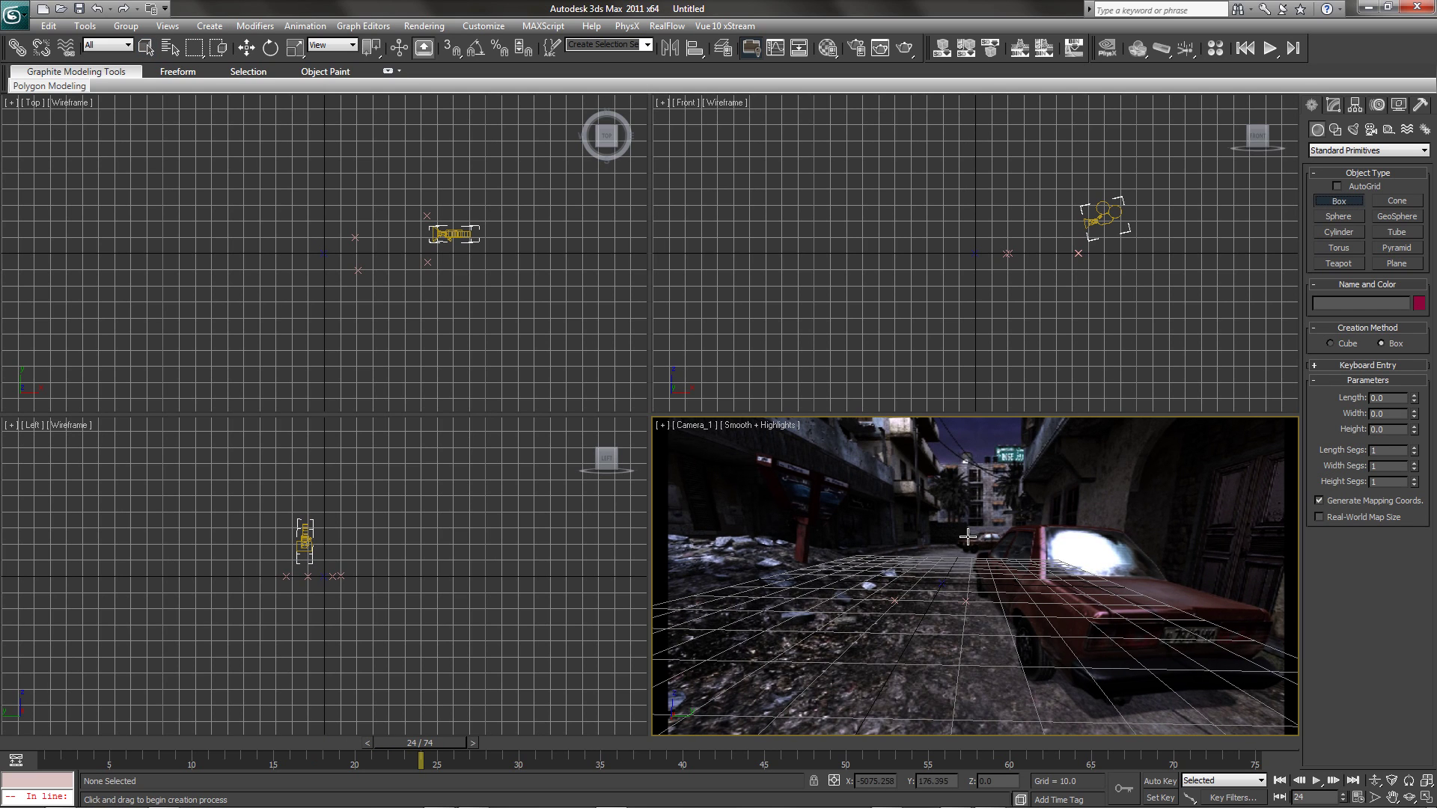
left_click_drag(876, 633, 963, 680)
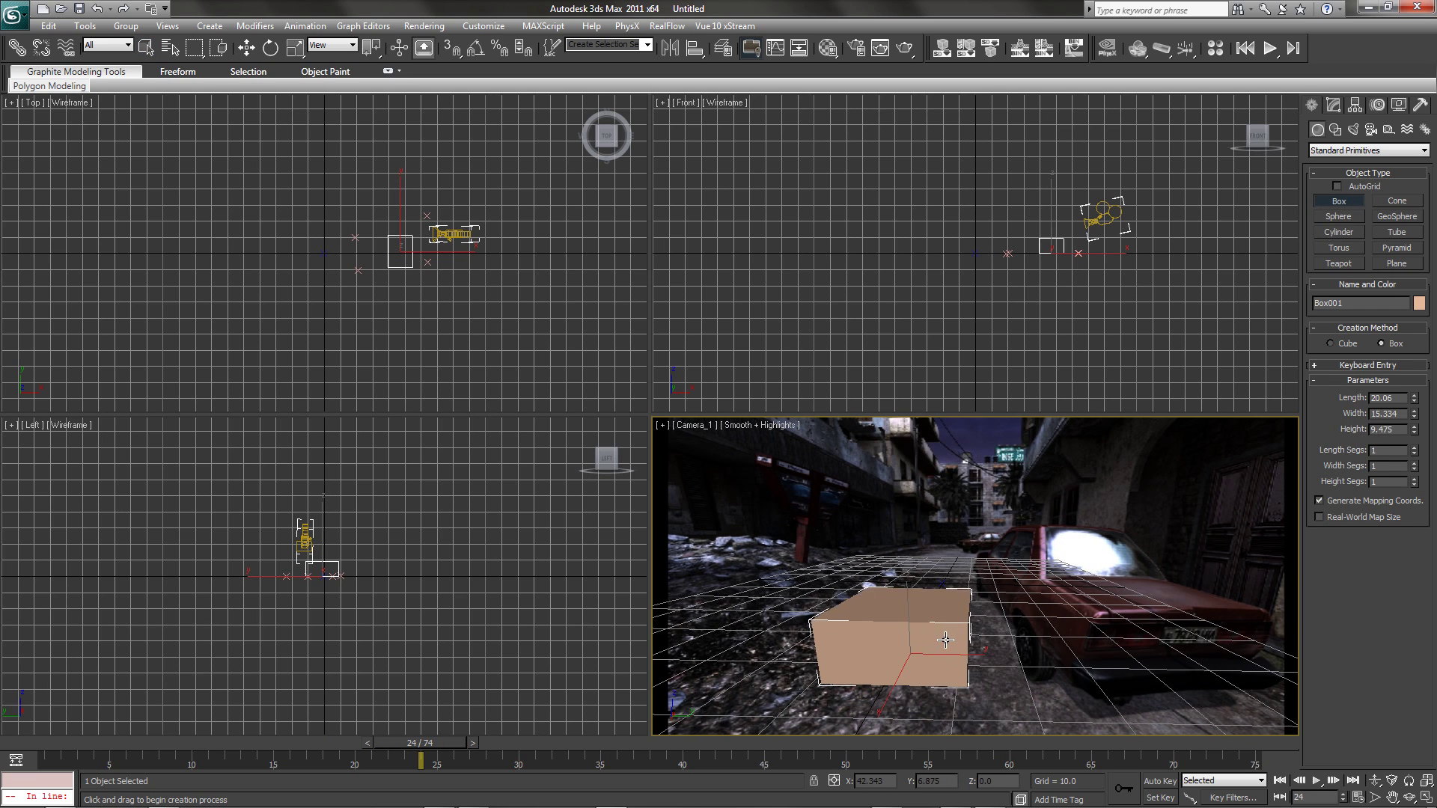
left_click(962, 568)
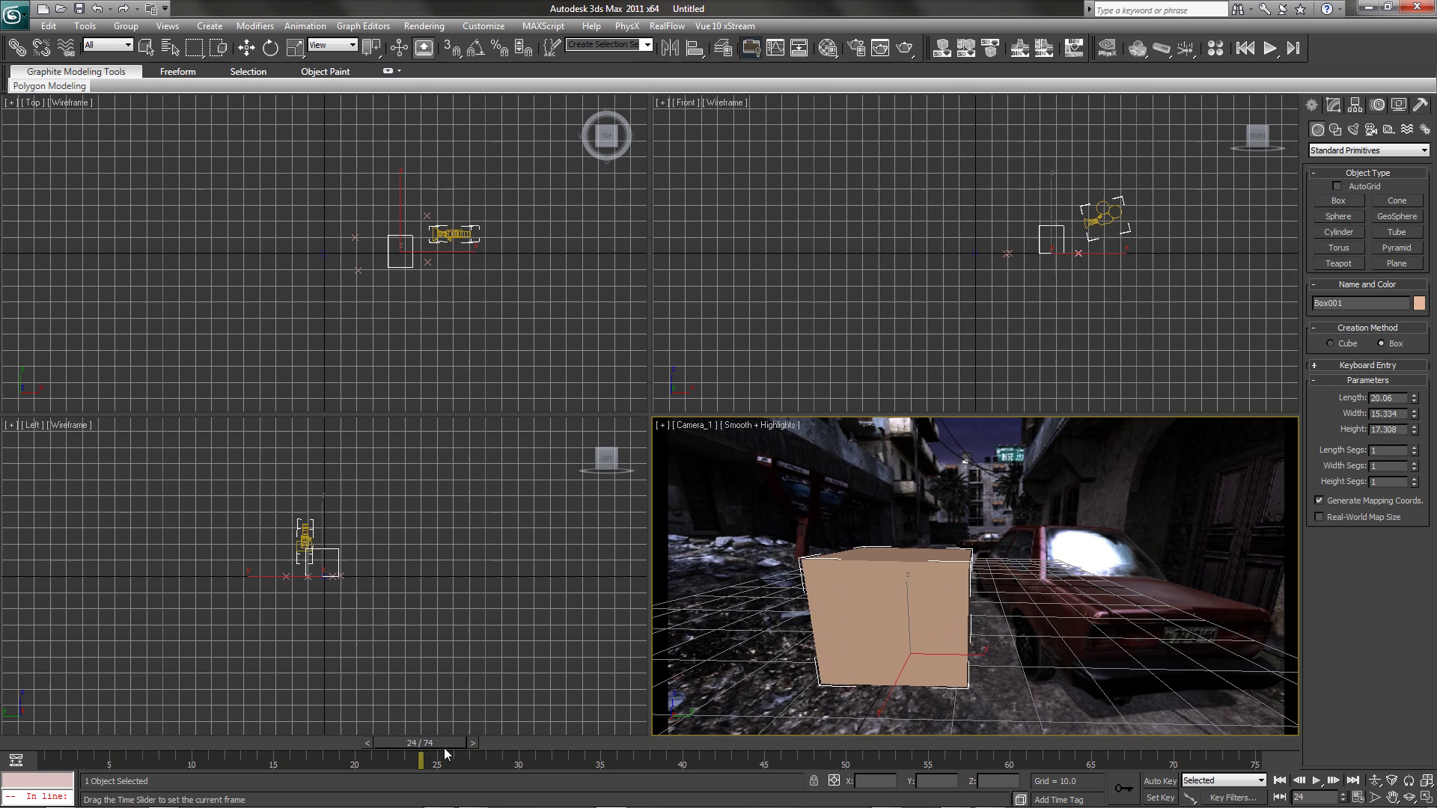
left_click_drag(443, 747, 1337, 747)
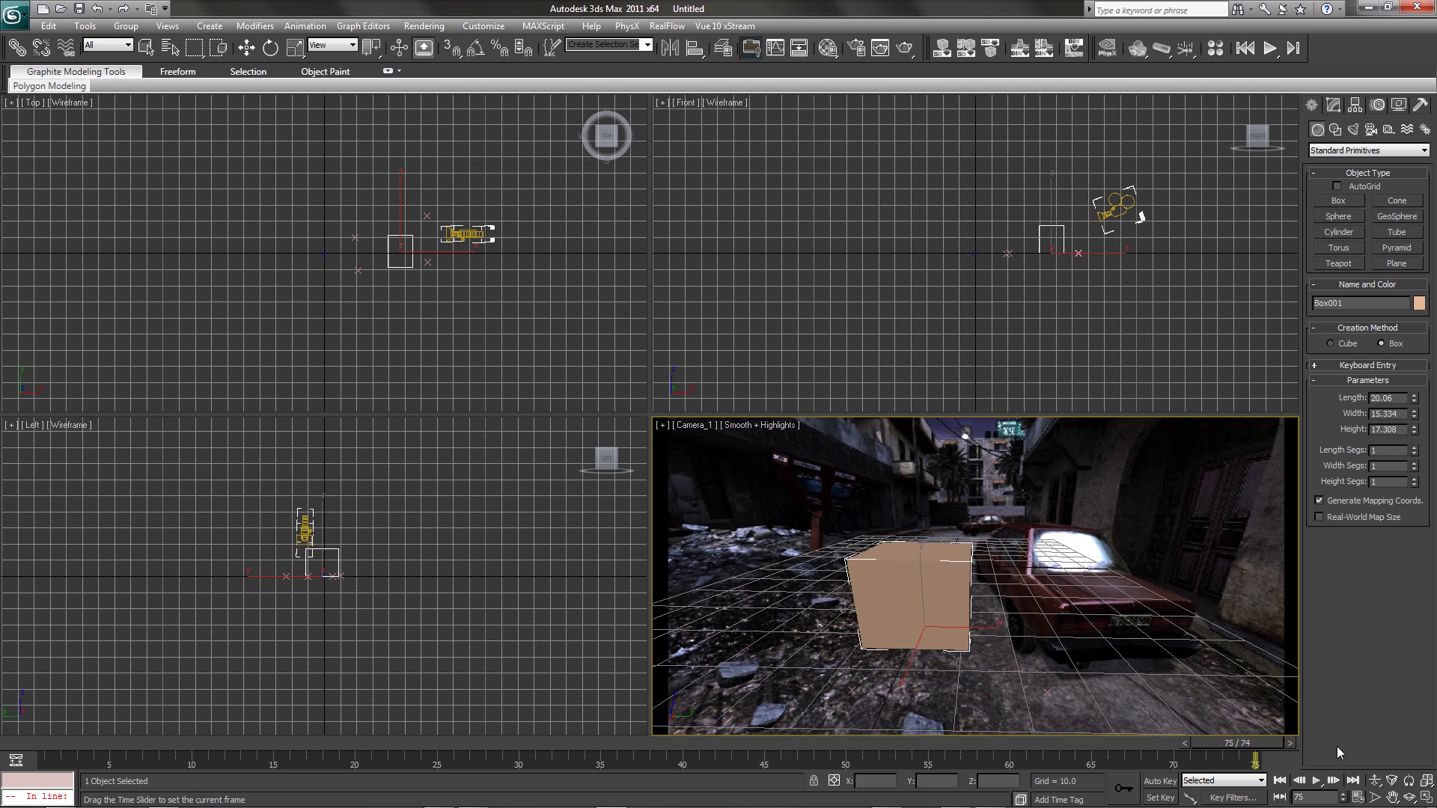